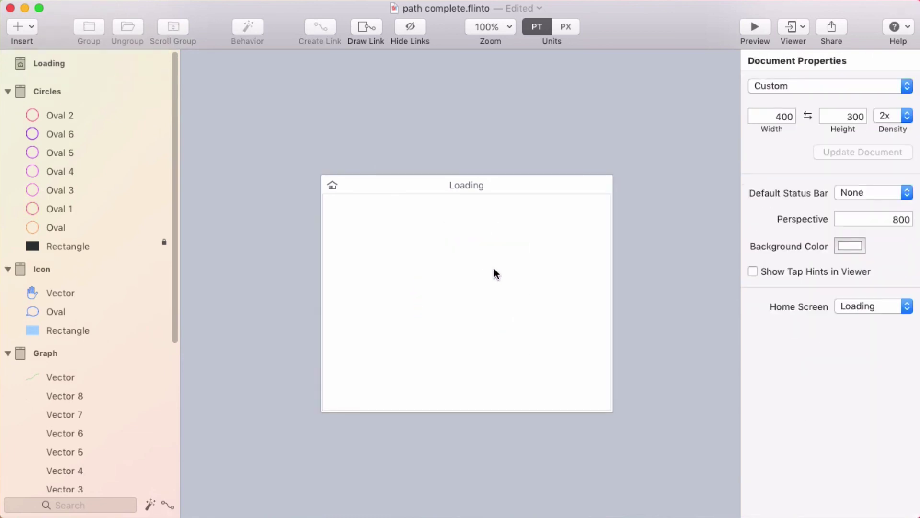
Draw a 155×155 purple-outlined circle with no fill at the centre of the Loading screen
{"action": "left_click", "coordinate": [476, 246]}
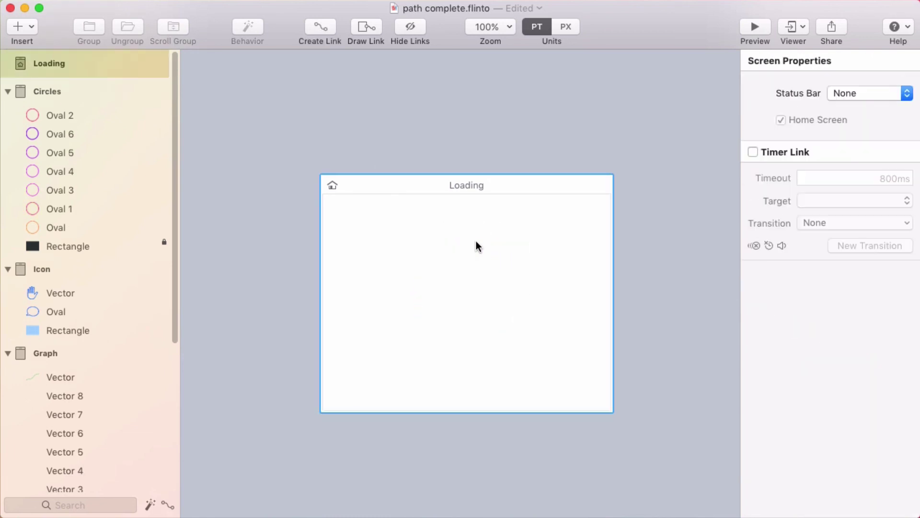
{"action": "key", "text": "Escape"}
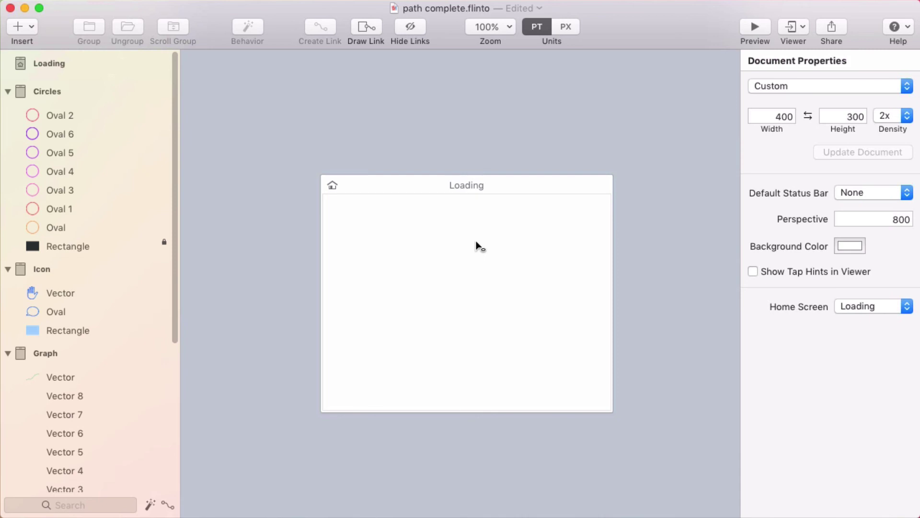
{"action": "left_click_drag", "start_coordinate": [418, 245], "coordinate": [507, 338]}
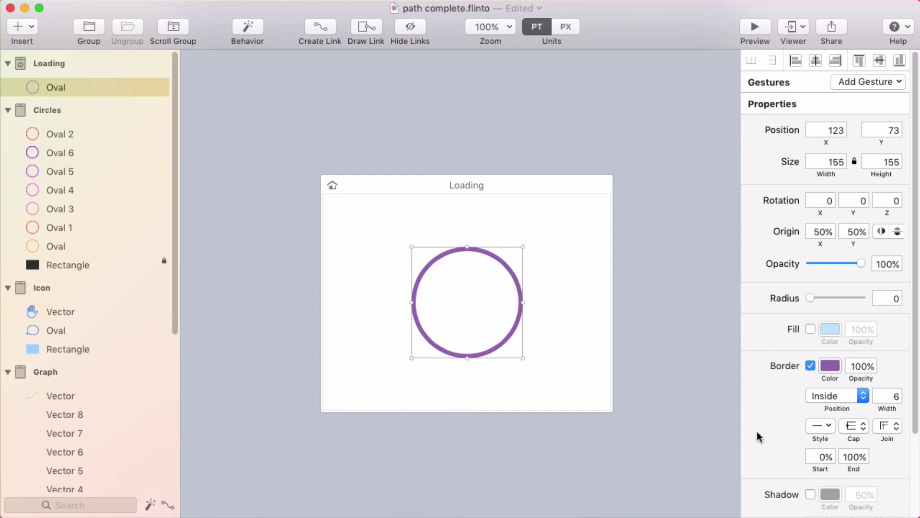
{"action": "scroll", "coordinate": [843, 468], "scroll_direction": "down", "scroll_amount": 2}
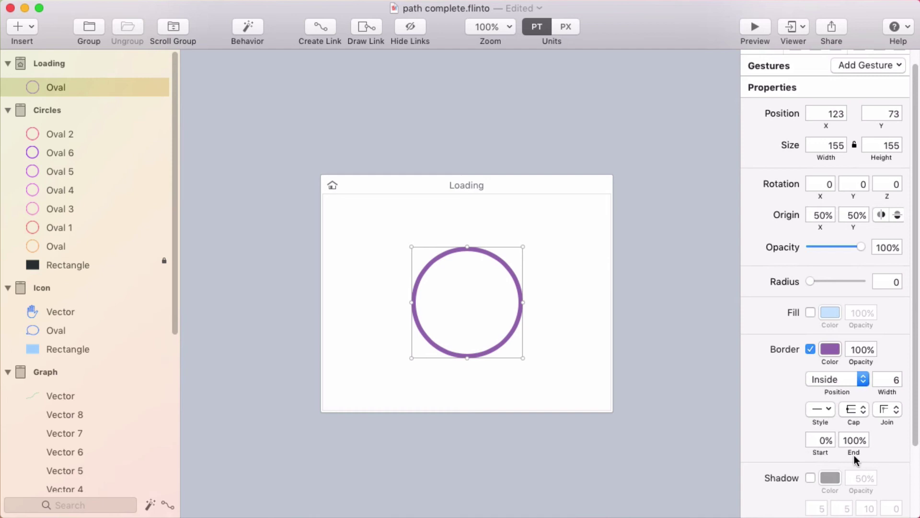
{"action": "left_click", "coordinate": [823, 453]}
{"action": "left_click_drag", "start_coordinate": [816, 450], "coordinate": [825, 453]}
{"action": "mouse_move", "coordinate": [852, 452]}
{"action": "left_mouse_down"}
{"action": "mouse_move", "coordinate": [735, 459]}
{"action": "mouse_move", "coordinate": [856, 440]}
{"action": "mouse_move", "coordinate": [866, 450]}
{"action": "left_mouse_up"}
Change the circle's 6-wide border position from Inside to Middle
{"action": "left_click", "coordinate": [485, 230]}
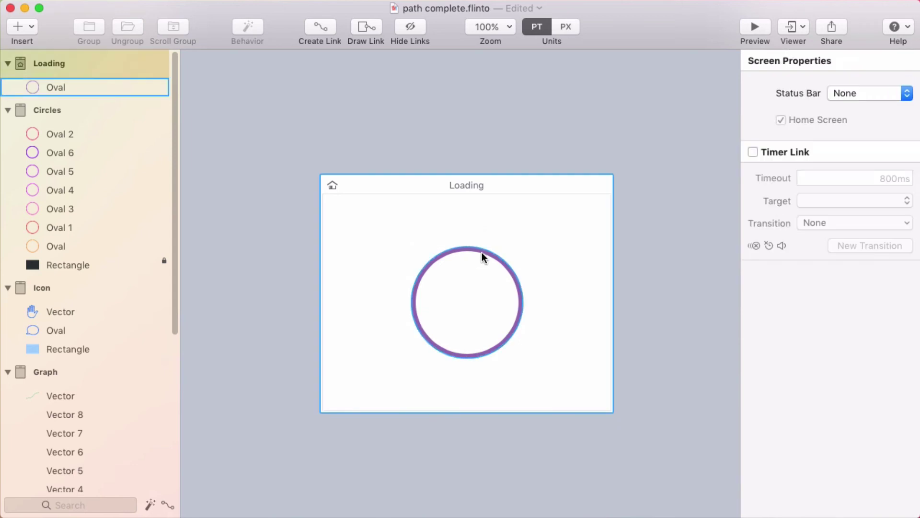
{"action": "left_click", "coordinate": [482, 252]}
{"action": "left_click", "coordinate": [847, 396]}
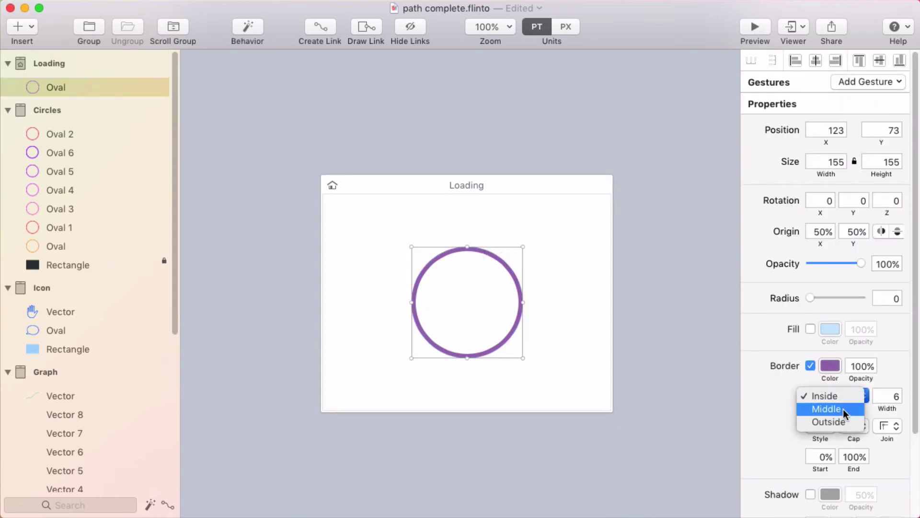
{"action": "left_click", "coordinate": [844, 409]}
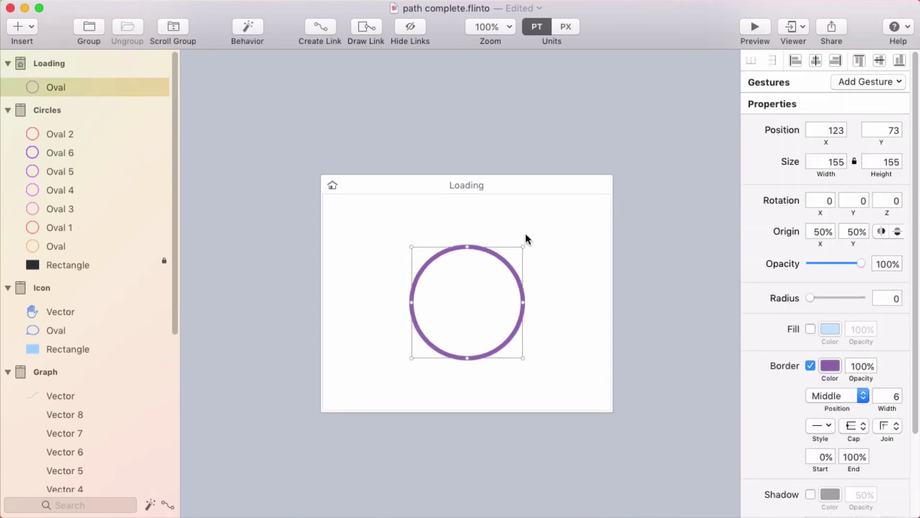
{"action": "left_click", "coordinate": [506, 229]}
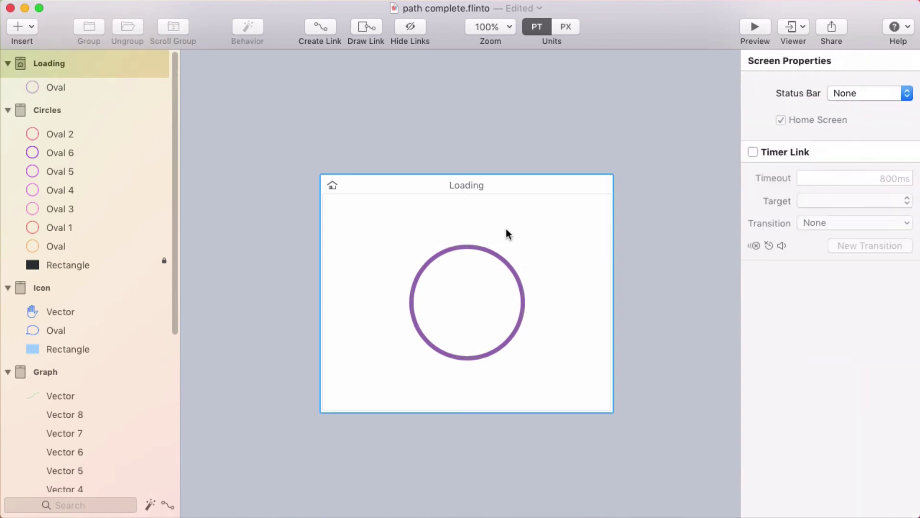
{"action": "left_click", "coordinate": [493, 251]}
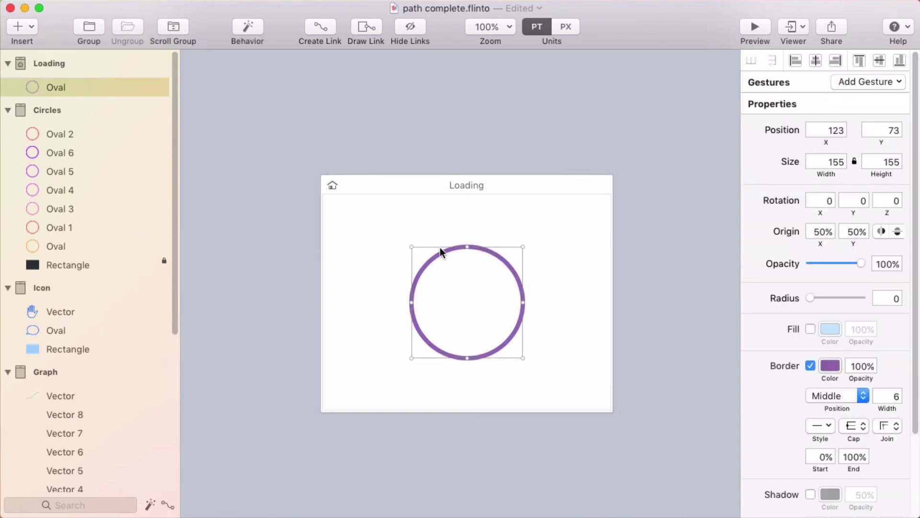
Add a tap hotspot over the circle that links to a new New State
{"action": "left_click", "coordinate": [249, 27]}
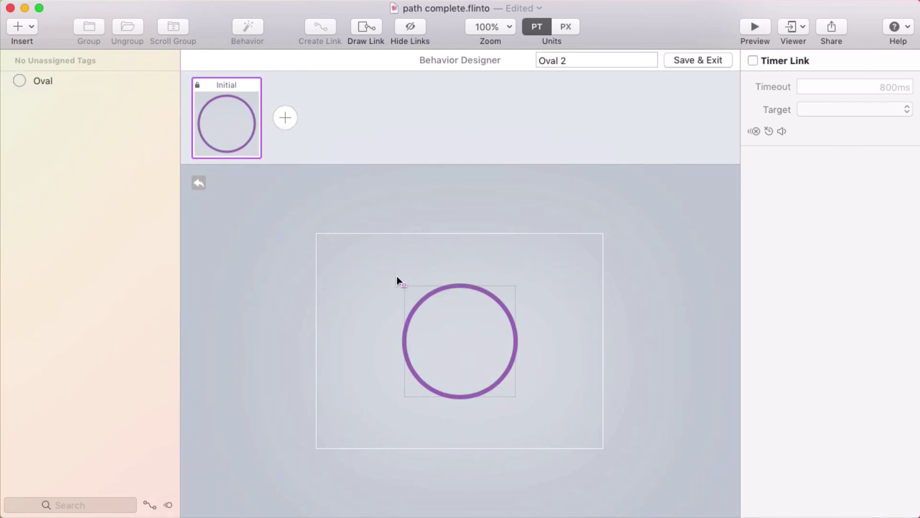
{"action": "left_click_drag", "start_coordinate": [398, 277], "coordinate": [524, 402]}
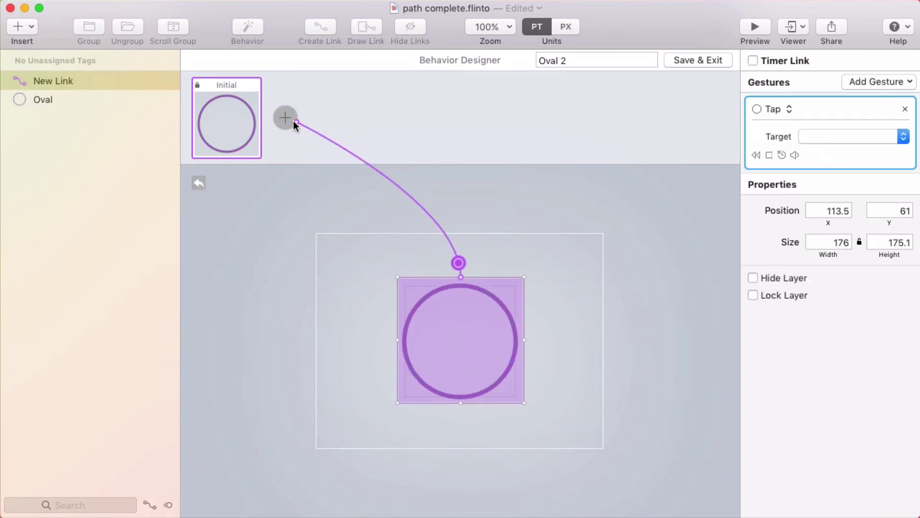
{"action": "left_click_drag", "start_coordinate": [286, 116], "coordinate": [287, 116]}
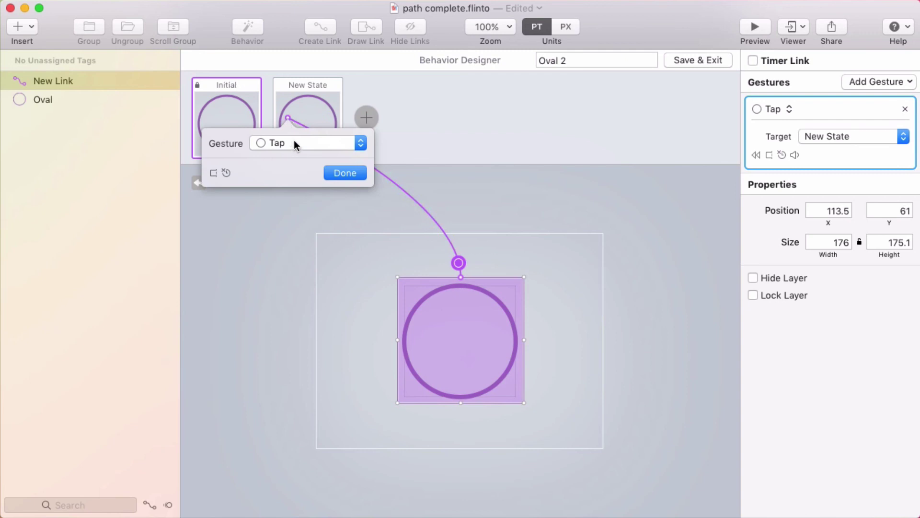
{"action": "left_click", "coordinate": [345, 173]}
In New State, set the oval's Border End to 0%
{"action": "left_click", "coordinate": [315, 103]}
{"action": "left_click", "coordinate": [438, 288]}
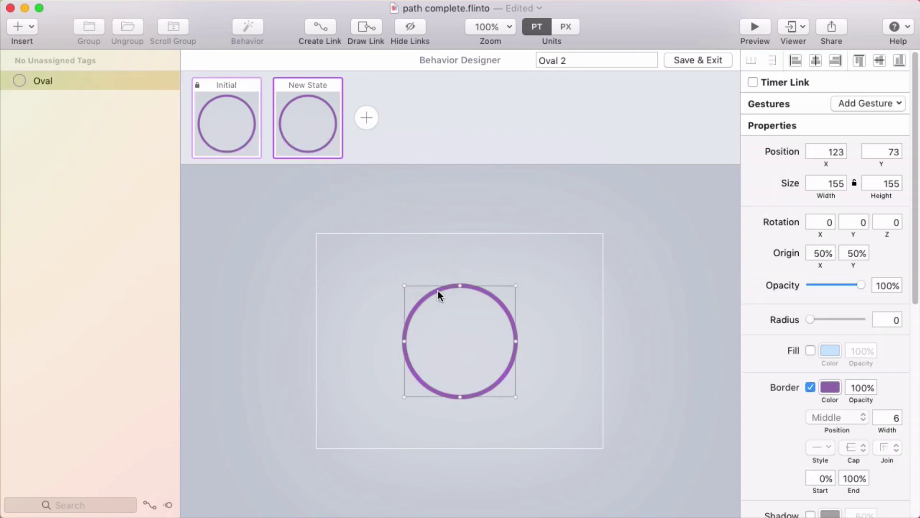
{"action": "left_click_drag", "start_coordinate": [853, 489], "coordinate": [773, 498]}
{"action": "scroll", "coordinate": [767, 453], "scroll_direction": "down", "scroll_amount": 2}
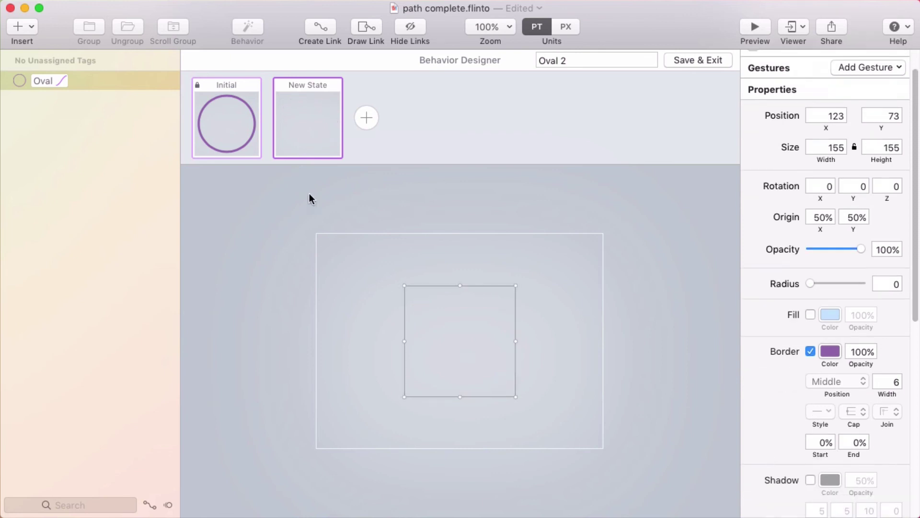
Link a tap on the circle in New State back to the Initial state
{"action": "left_click_drag", "start_coordinate": [397, 283], "coordinate": [528, 410]}
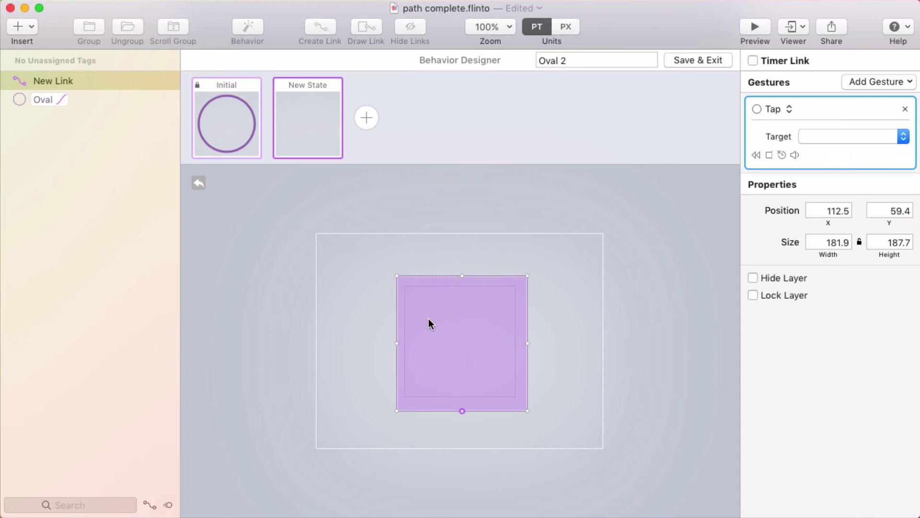
{"action": "left_click_drag", "start_coordinate": [427, 323], "coordinate": [240, 143]}
{"action": "left_click", "coordinate": [294, 194]}
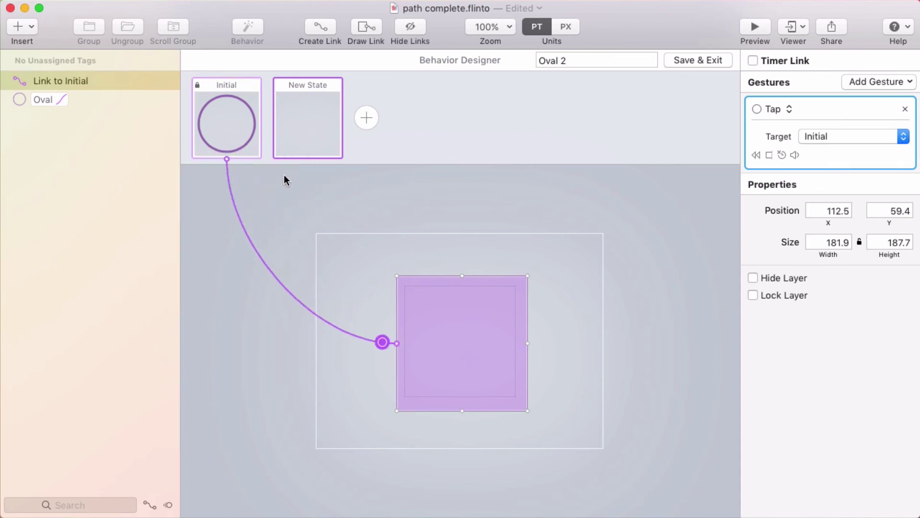
{"action": "left_click", "coordinate": [231, 118]}
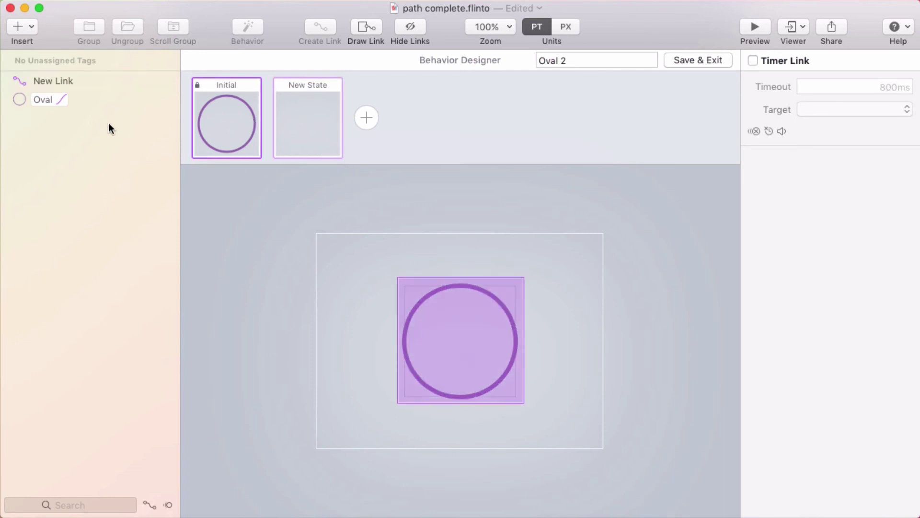
Try Spring timing on the oval's animation and preview both directions
{"action": "left_click", "coordinate": [89, 100]}
{"action": "scroll", "coordinate": [766, 380], "scroll_direction": "down", "scroll_amount": 10}
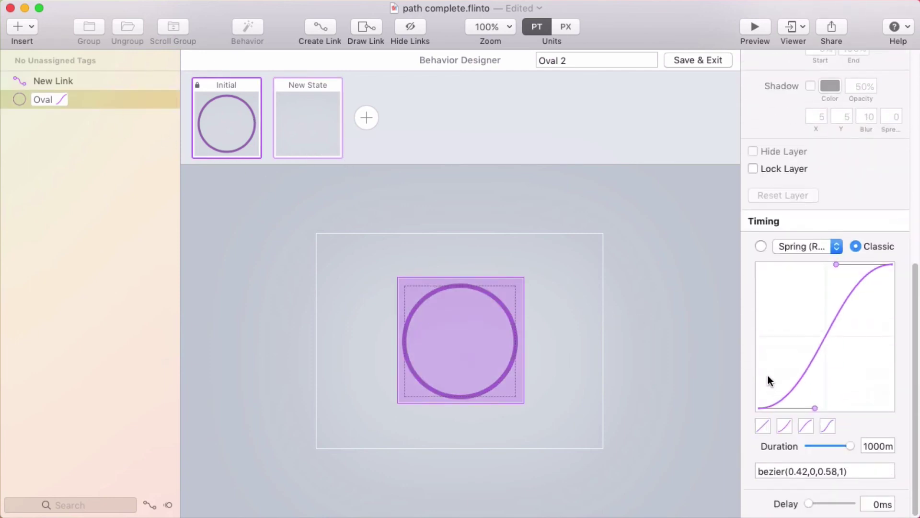
{"action": "left_click", "coordinate": [762, 246]}
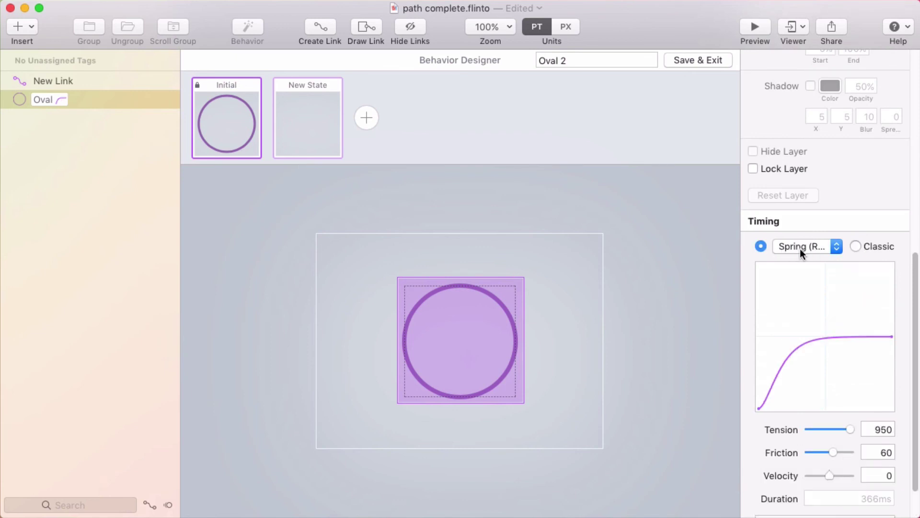
{"action": "left_click", "coordinate": [323, 126]}
{"action": "left_click", "coordinate": [247, 128]}
Use Classic easing with a 2000 ms duration and replay the transition both ways
{"action": "left_click", "coordinate": [856, 245]}
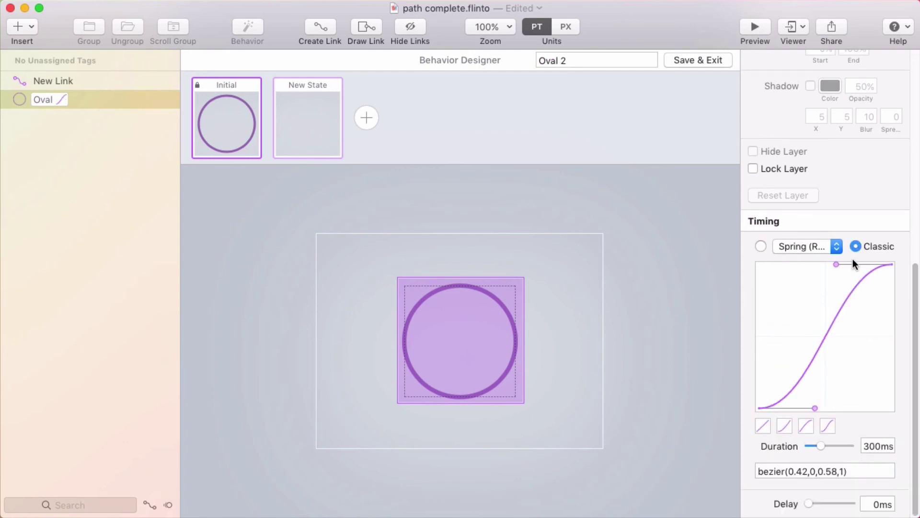
{"action": "double_click", "coordinate": [870, 445]}
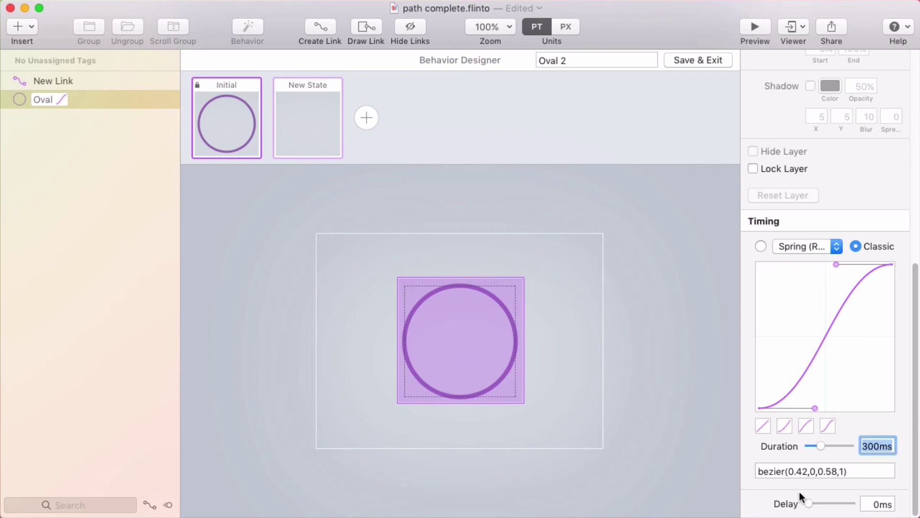
{"action": "left_click_drag", "start_coordinate": [818, 445], "coordinate": [858, 444]}
{"action": "key", "text": "BackSpace"}
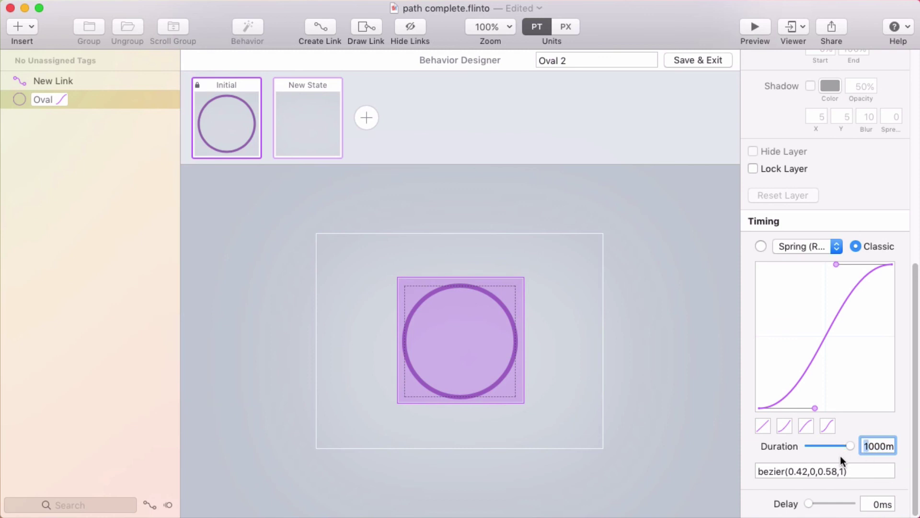
{"action": "type", "text": "2"}
{"action": "key", "text": "Tab"}
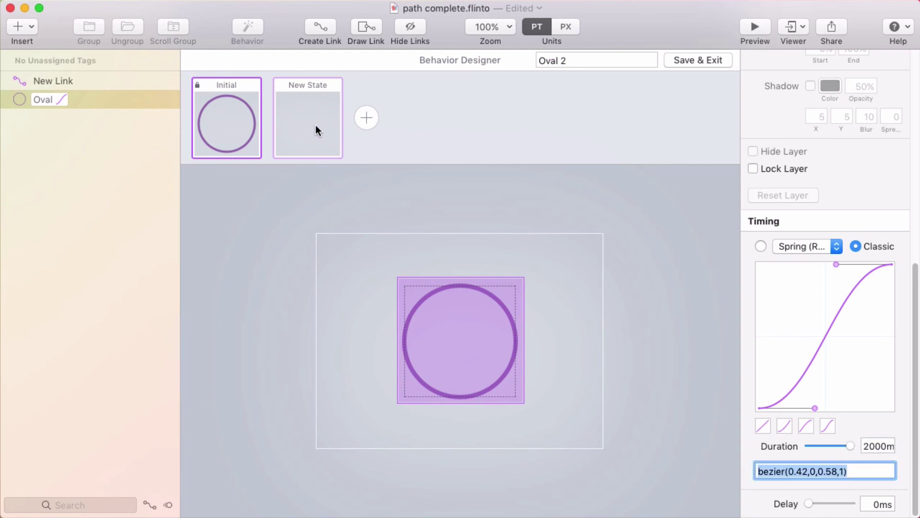
{"action": "left_click", "coordinate": [315, 130]}
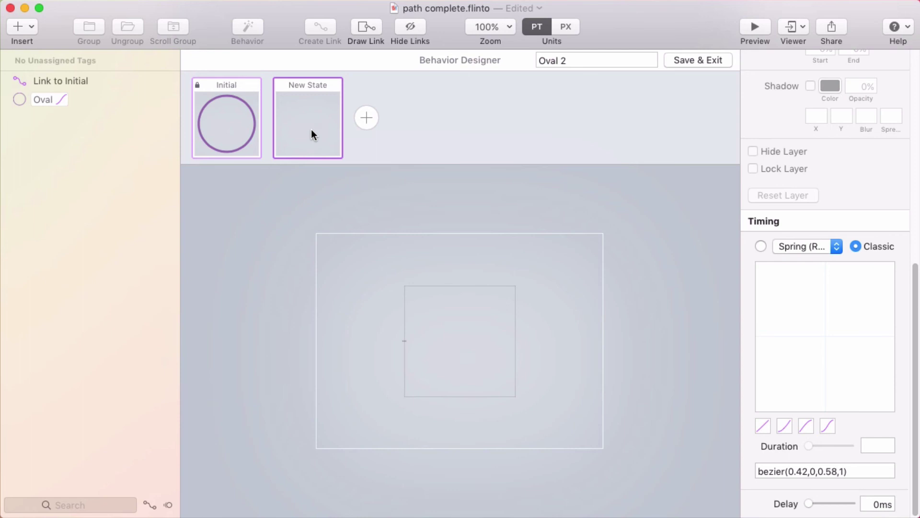
{"action": "left_click", "coordinate": [237, 126]}
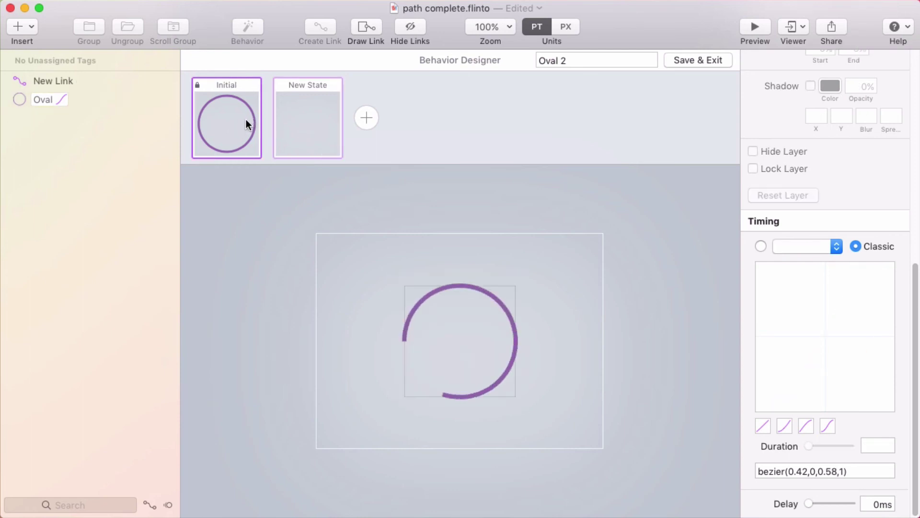
Preview the prototype and tap the circle twice to watch its stroke unwind and redraw
{"action": "left_click", "coordinate": [752, 25]}
{"action": "left_click", "coordinate": [24, 8]}
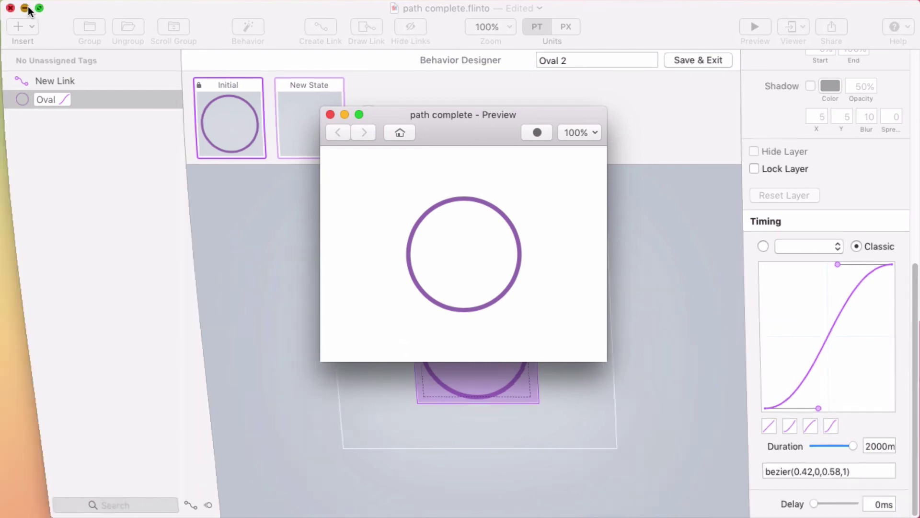
{"action": "left_click", "coordinate": [513, 354]}
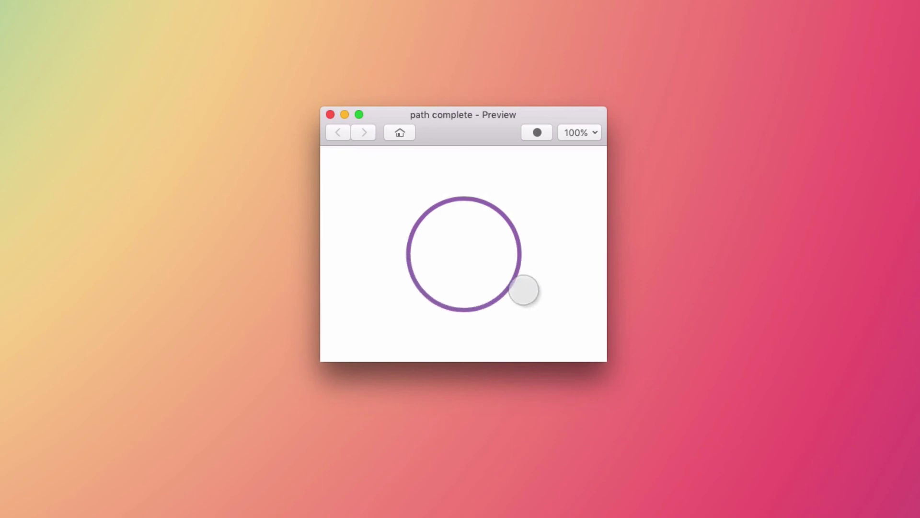
{"action": "left_click", "coordinate": [529, 291]}
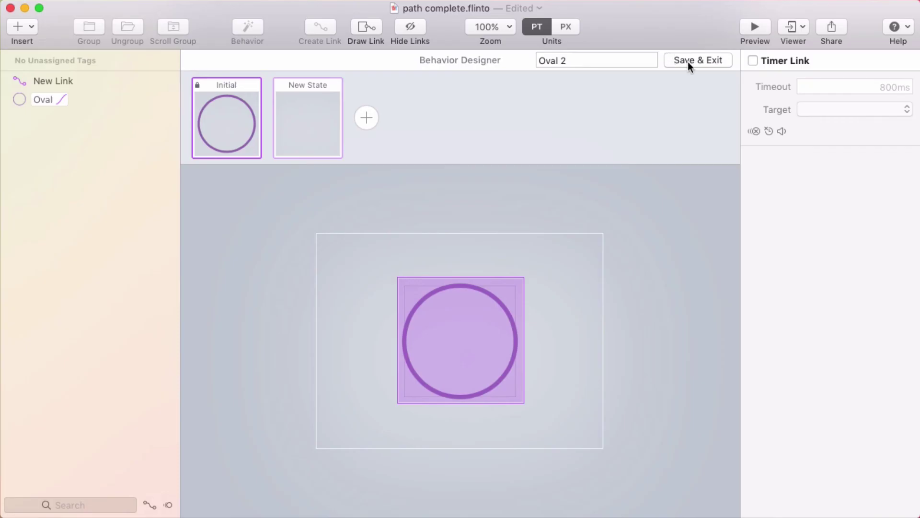
Save and exit the Behavior Designer, then pan to the Graph menu and Graph screens
{"action": "left_click", "coordinate": [692, 62]}
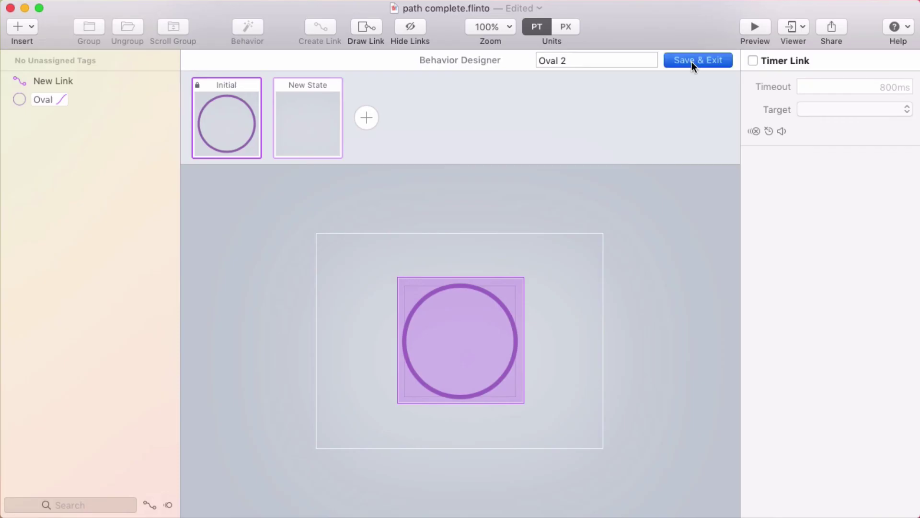
{"action": "left_click_drag", "start_coordinate": [479, 134], "coordinate": [224, 141]}
{"action": "left_click_drag", "start_coordinate": [417, 216], "coordinate": [262, 198]}
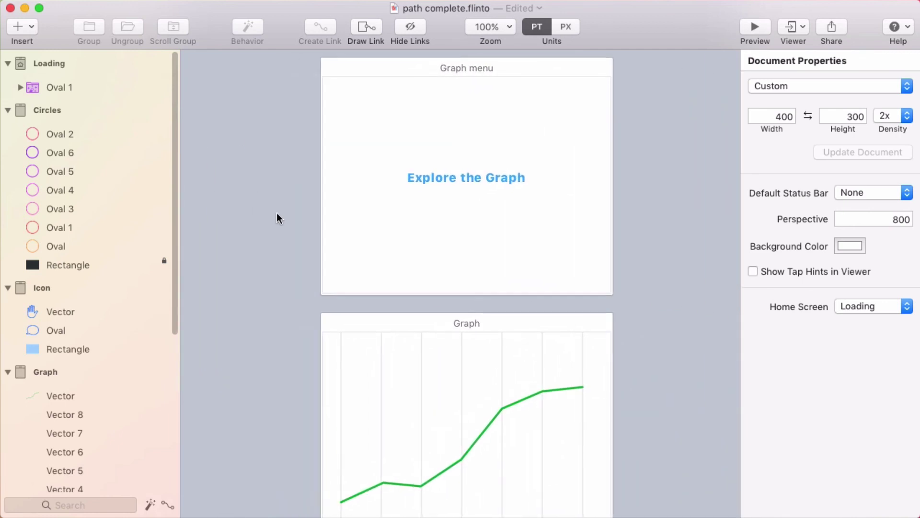
{"action": "scroll", "coordinate": [358, 264], "scroll_direction": "down", "scroll_amount": 2}
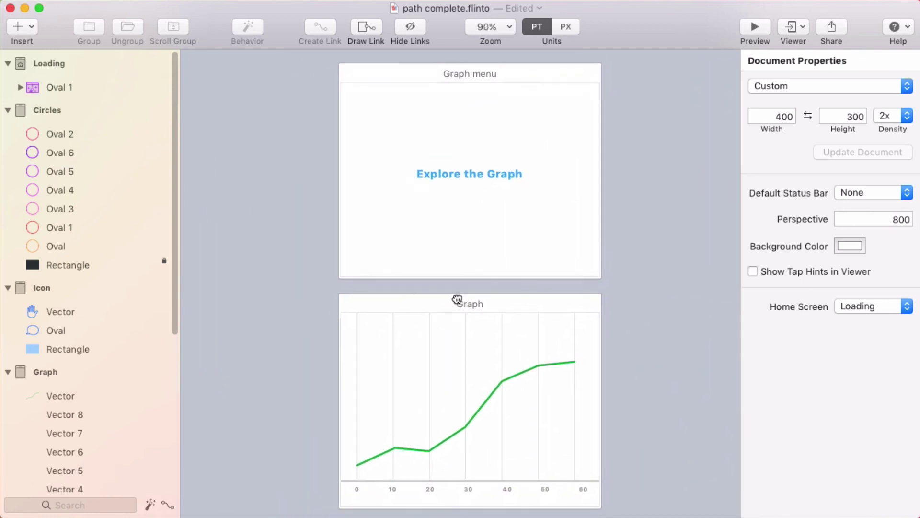
{"action": "left_click_drag", "start_coordinate": [456, 300], "coordinate": [464, 295]}
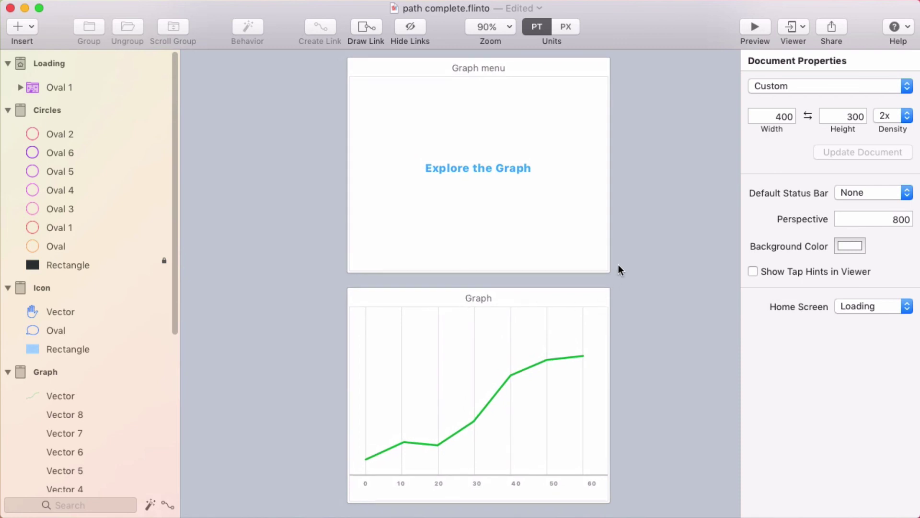
{"action": "scroll", "coordinate": [619, 269], "scroll_direction": "right", "scroll_amount": 1}
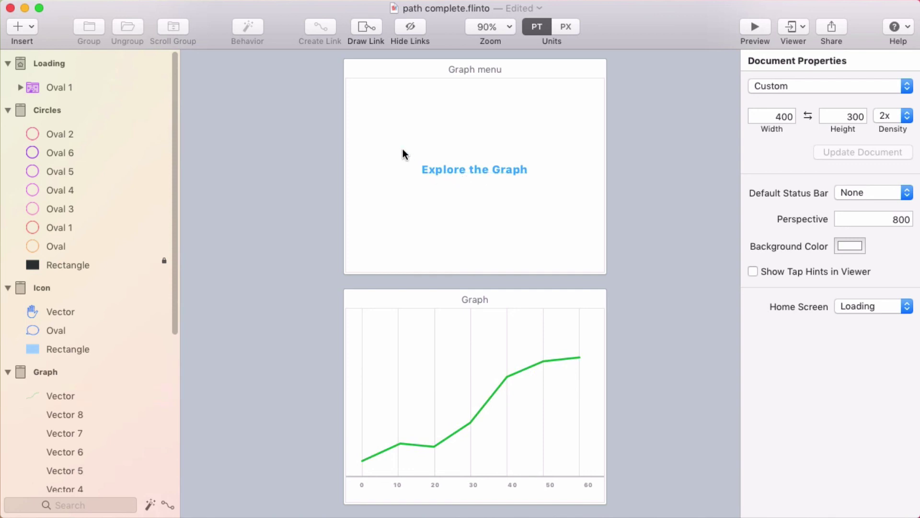
Link the Explore the Graph text to the Graph screen with a new, screen-aligned transition
{"action": "left_click", "coordinate": [437, 170]}
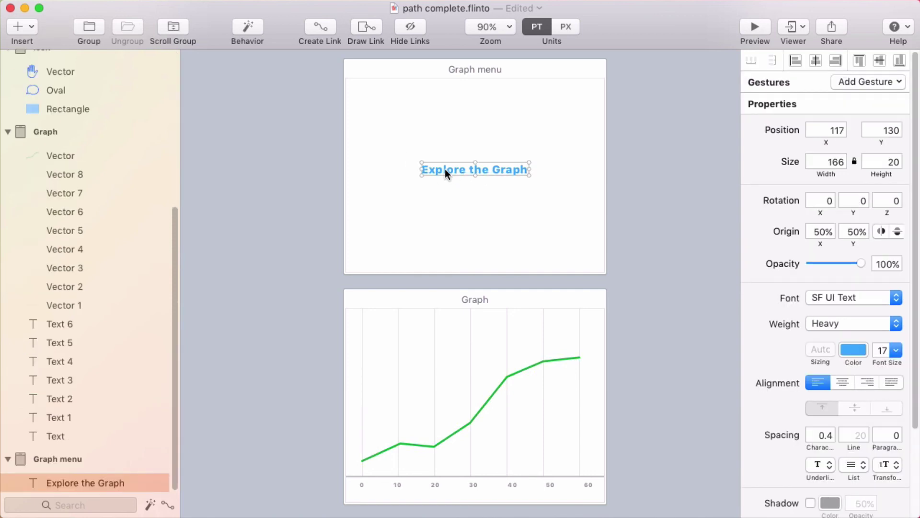
{"action": "key", "text": "l"}
{"action": "left_click_drag", "start_coordinate": [406, 149], "coordinate": [494, 359]}
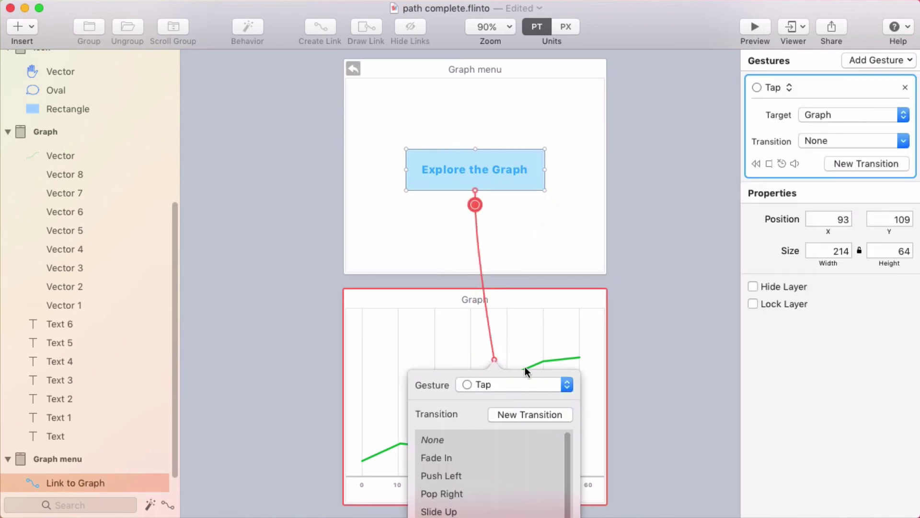
{"action": "left_click", "coordinate": [531, 414]}
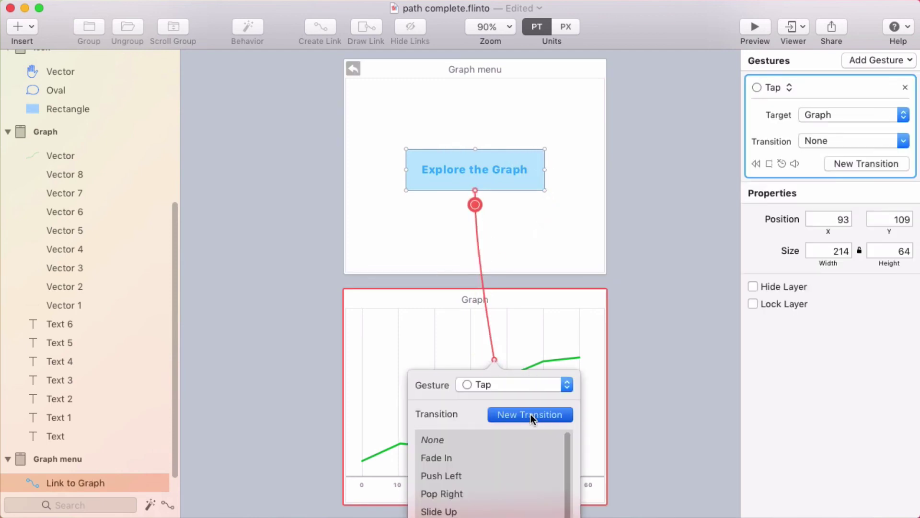
{"action": "left_click_drag", "start_coordinate": [675, 259], "coordinate": [517, 282]}
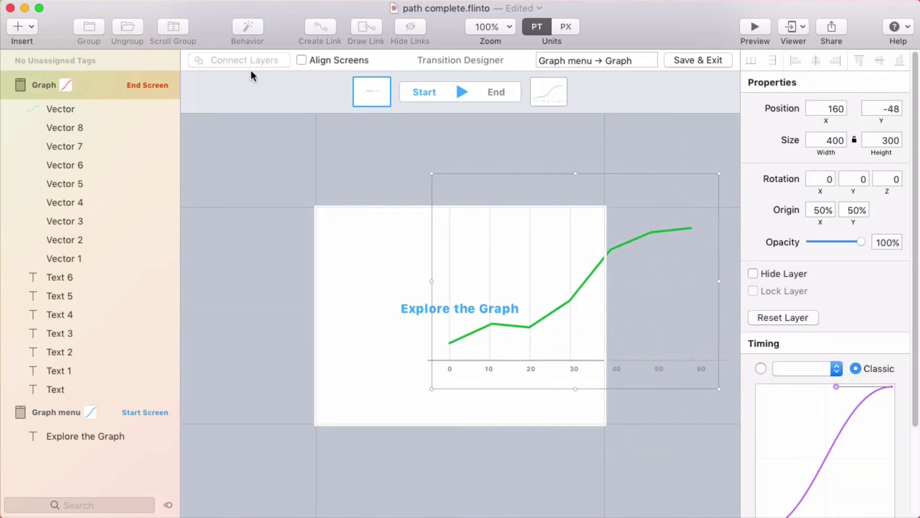
{"action": "left_click", "coordinate": [301, 60]}
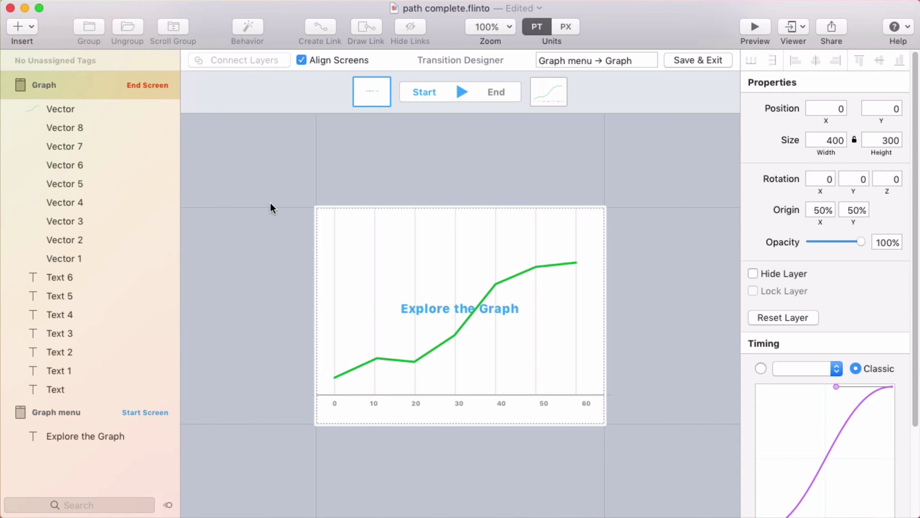
Fade Graph's grid lines and axis labels in from 0% opacity using Spring timing
{"action": "left_click", "coordinate": [506, 279]}
{"action": "left_click", "coordinate": [83, 130]}
{"action": "left_click", "coordinate": [76, 389], "text": "shift"}
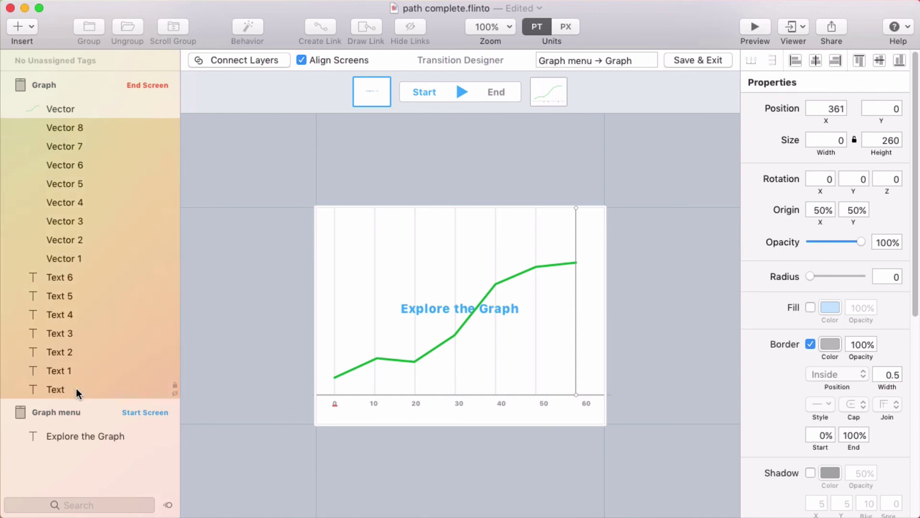
{"action": "left_click_drag", "start_coordinate": [865, 243], "coordinate": [756, 242]}
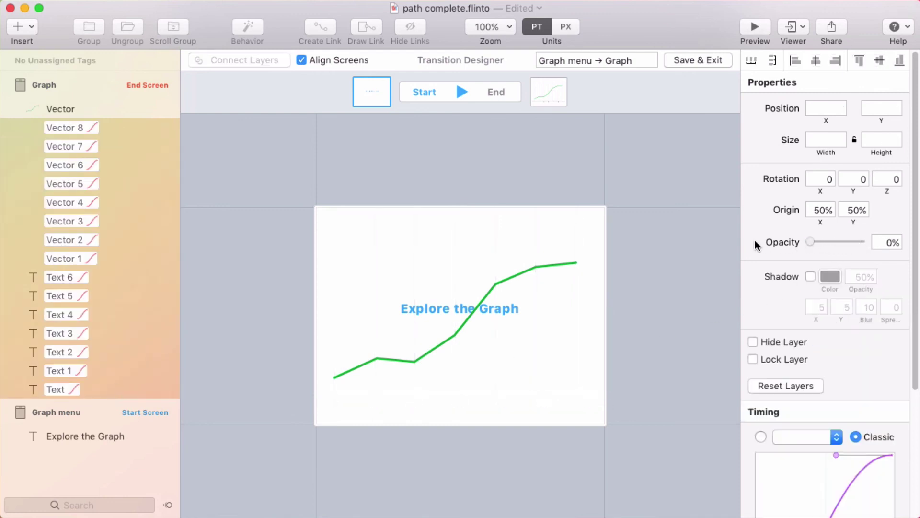
{"action": "scroll", "coordinate": [798, 312], "scroll_direction": "down", "scroll_amount": 8}
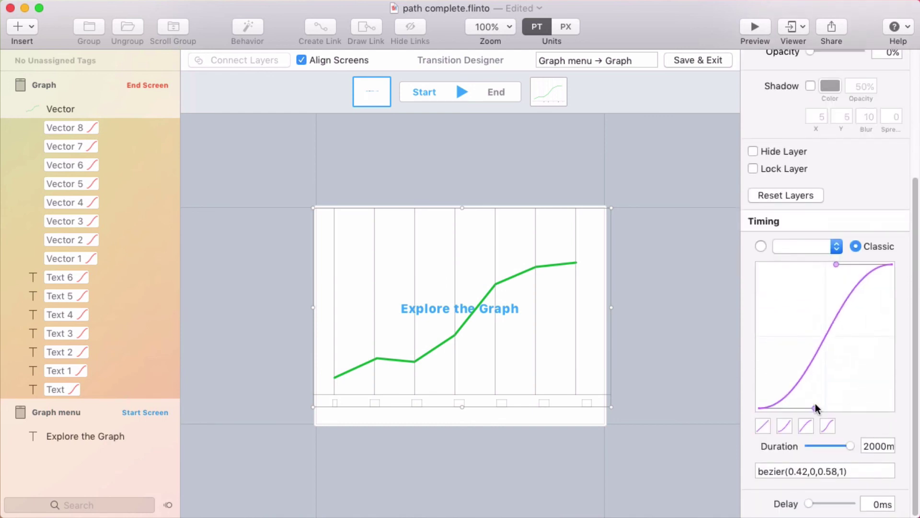
{"action": "left_click", "coordinate": [760, 246]}
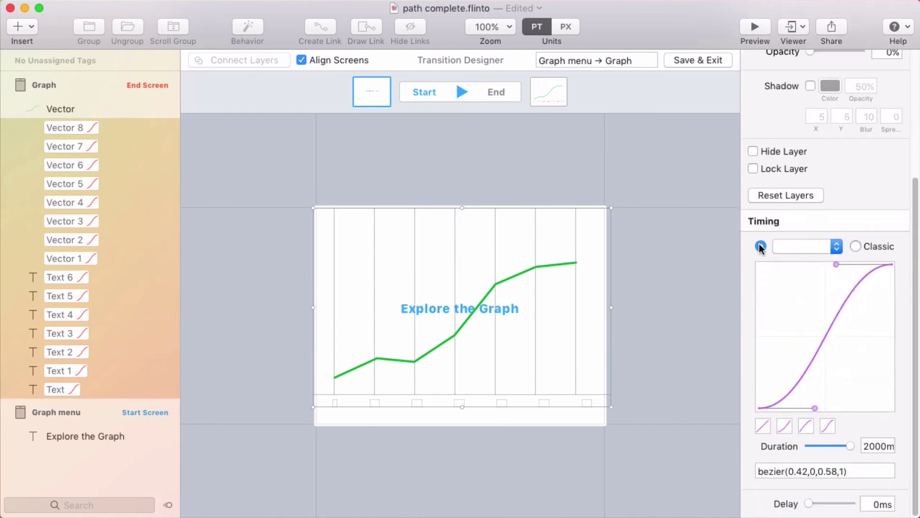
{"action": "left_click", "coordinate": [794, 247]}
{"action": "left_click", "coordinate": [795, 246]}
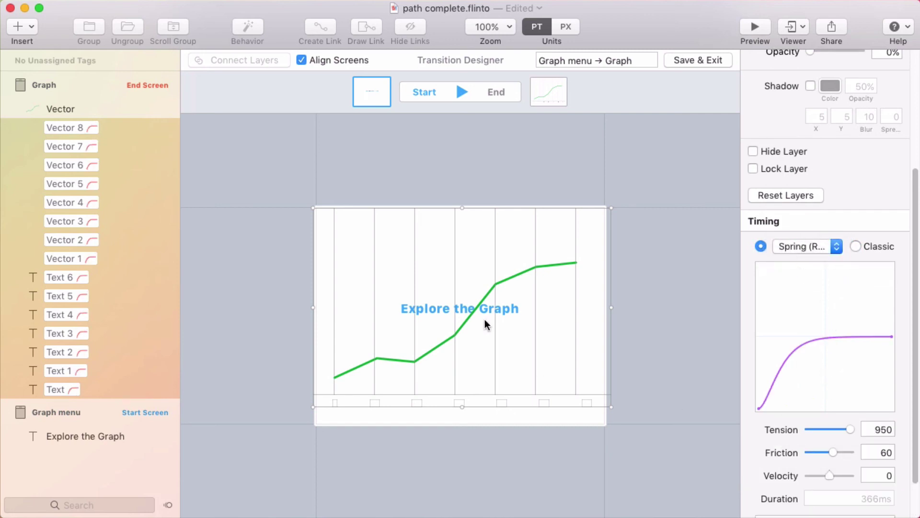
{"action": "left_click", "coordinate": [470, 186]}
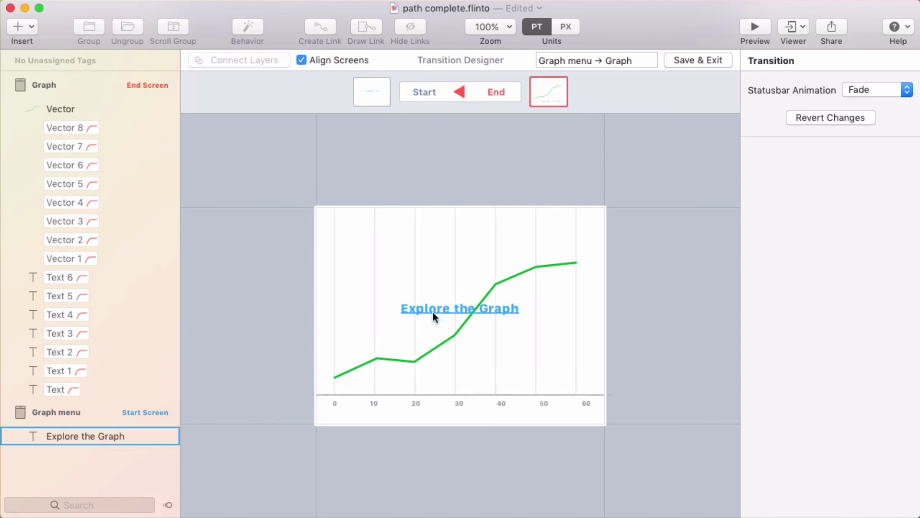
Shrink the Explore the Graph text to 62×7.5 and fade it to 0% in the end state
{"action": "left_click", "coordinate": [449, 310]}
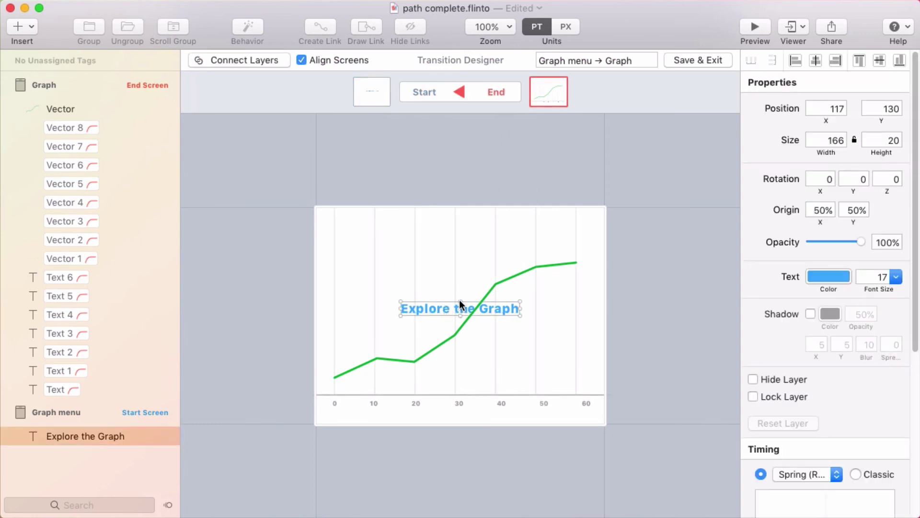
{"action": "left_click_drag", "start_coordinate": [521, 302], "coordinate": [482, 316]}
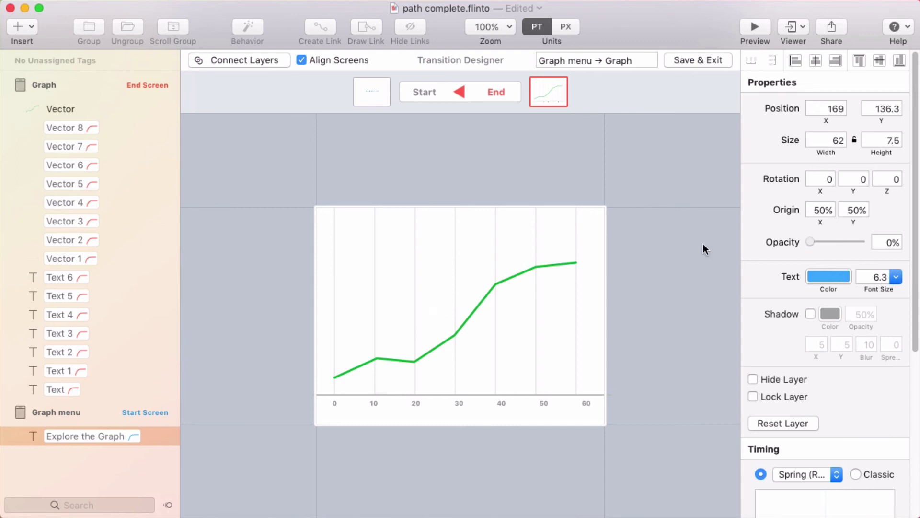
{"action": "left_click", "coordinate": [560, 185]}
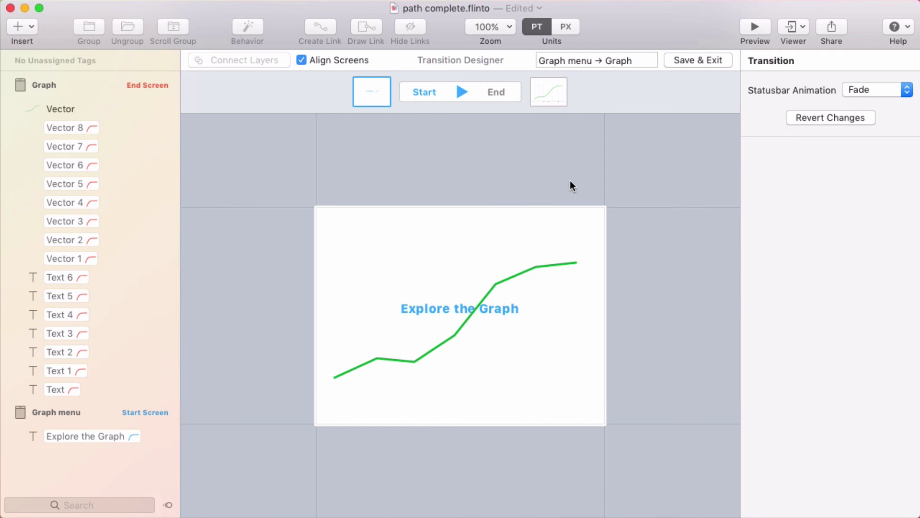
Set the green graph line's Border End to 0% with a 1000 ms duration
{"action": "left_click", "coordinate": [518, 276]}
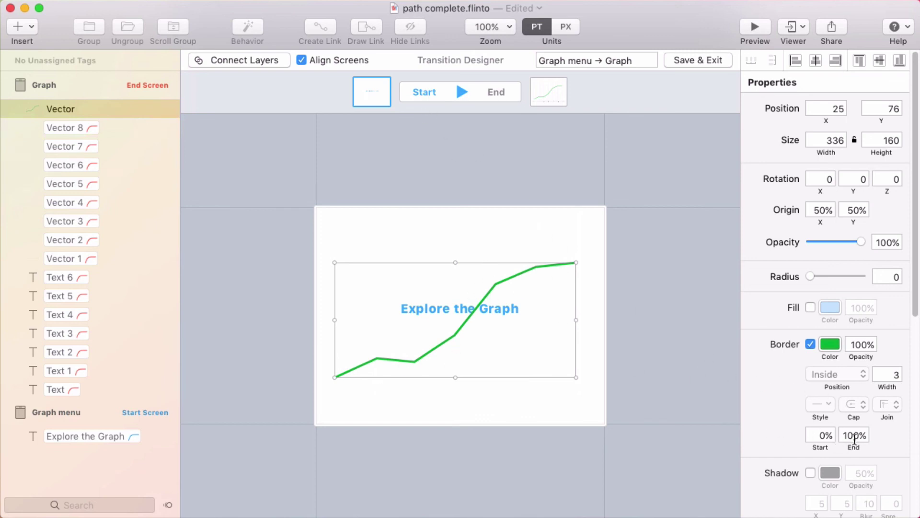
{"action": "left_click_drag", "start_coordinate": [855, 447], "coordinate": [781, 460]}
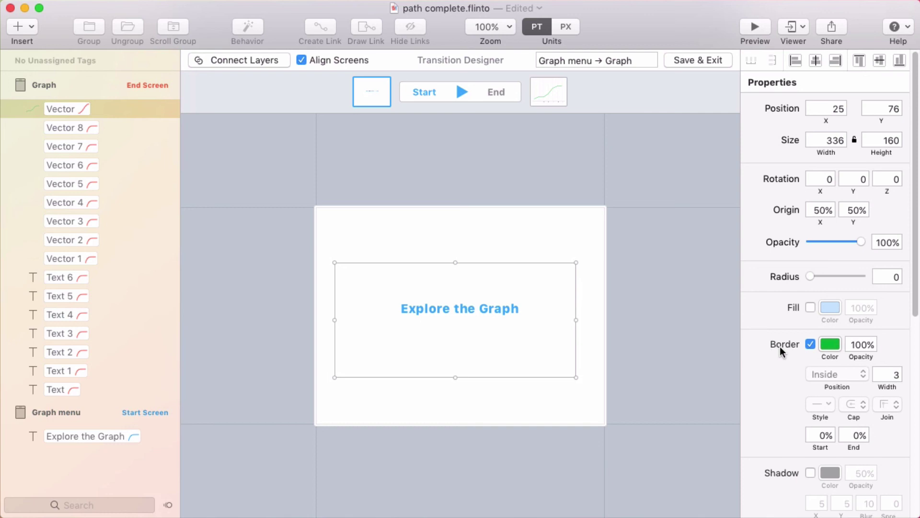
{"action": "scroll", "coordinate": [784, 352], "scroll_direction": "down", "scroll_amount": 10}
{"action": "scroll", "coordinate": [832, 266], "scroll_direction": "down", "scroll_amount": 5}
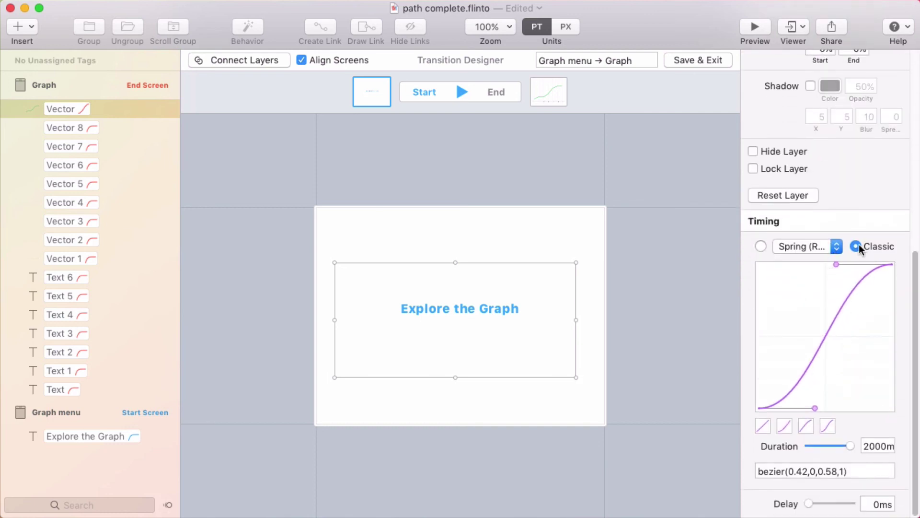
{"action": "left_click", "coordinate": [868, 445]}
{"action": "type", "text": "1000"}
{"action": "key", "text": "Tab"}
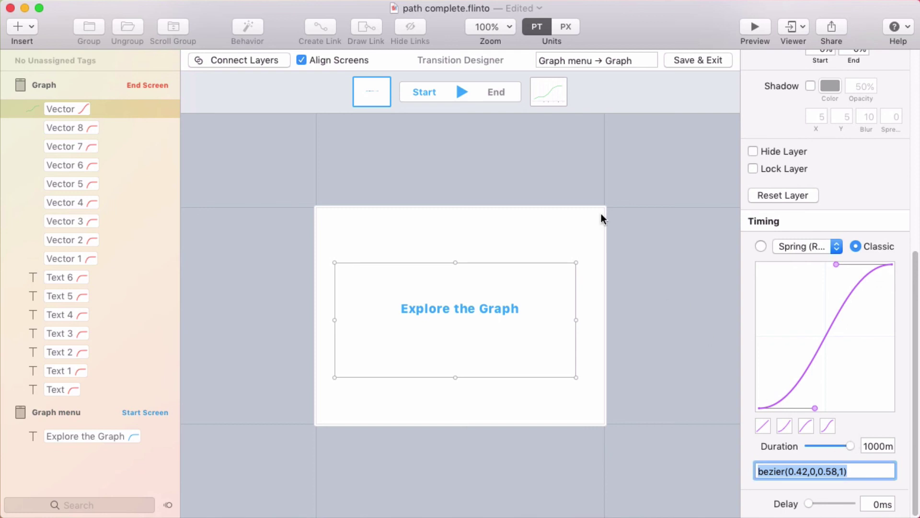
Play the transition forward and back to watch the graph line draw in
{"action": "left_click", "coordinate": [496, 91]}
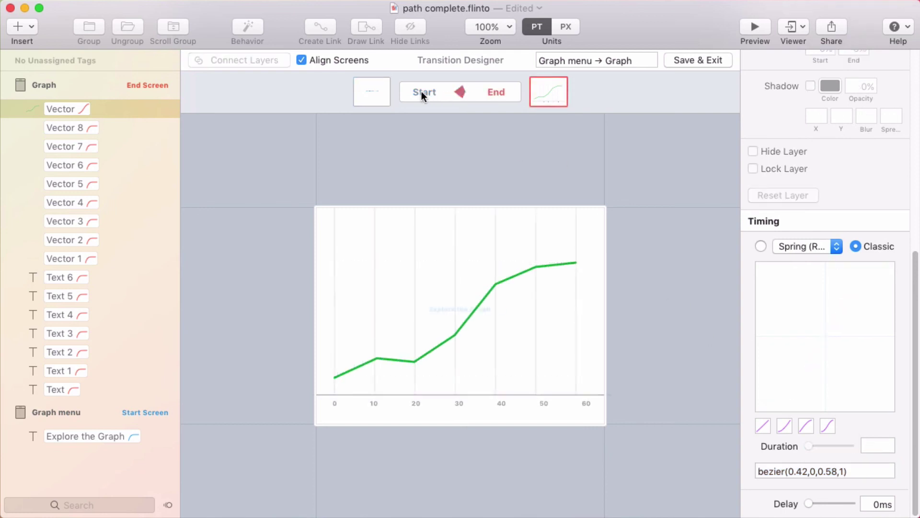
{"action": "left_click", "coordinate": [421, 91]}
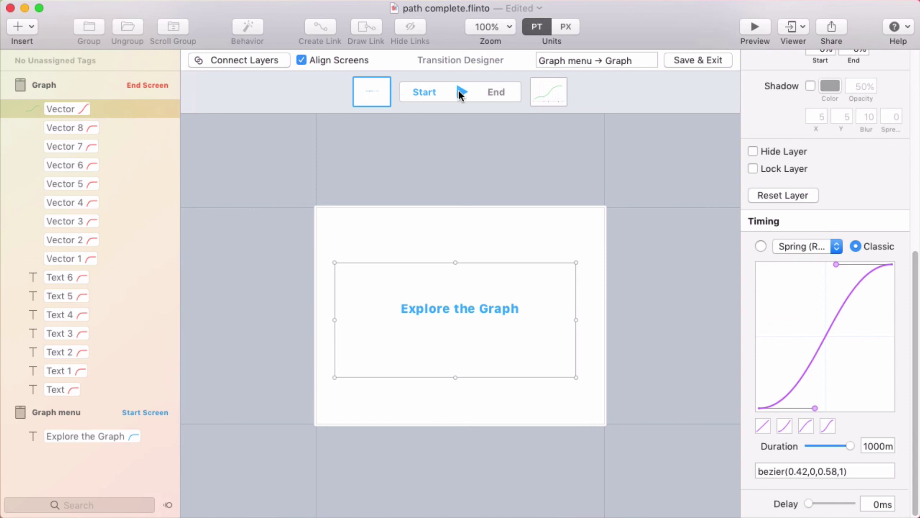
{"action": "left_click", "coordinate": [311, 291]}
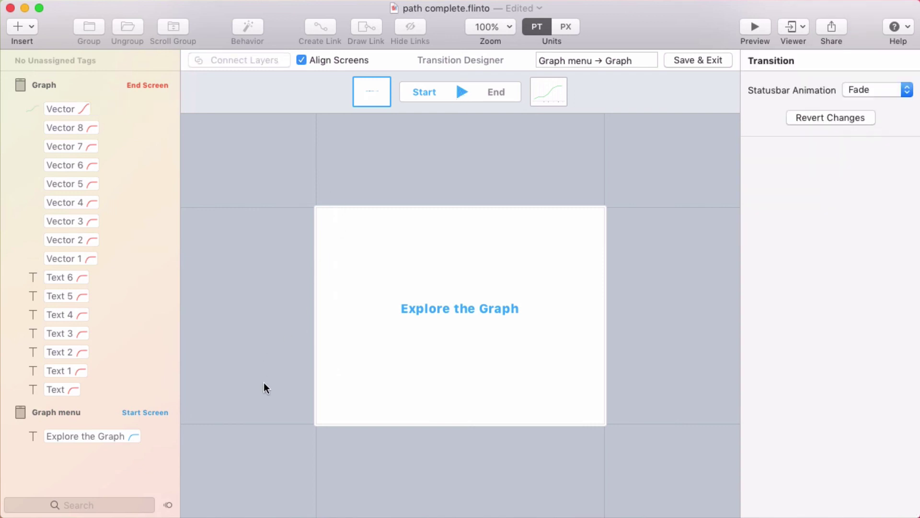
{"action": "left_click", "coordinate": [461, 91]}
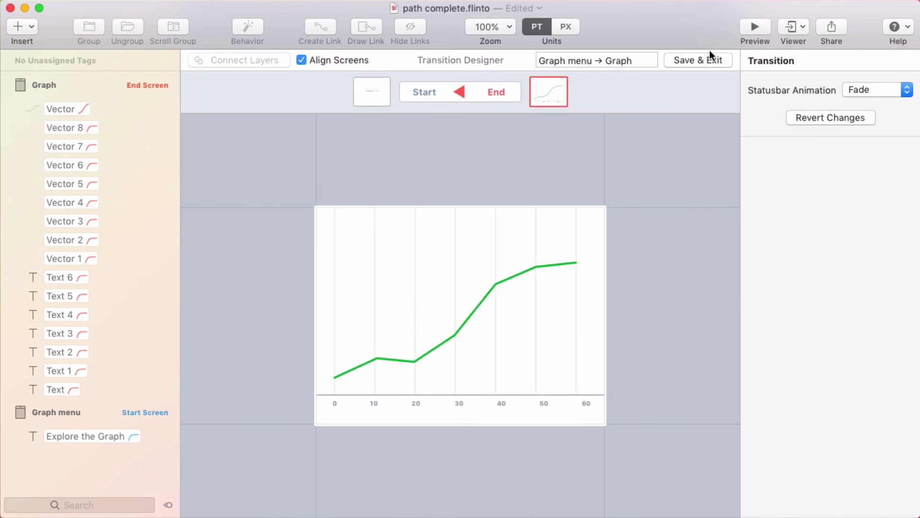
{"action": "key", "text": "super+p"}
{"action": "left_click", "coordinate": [25, 8]}
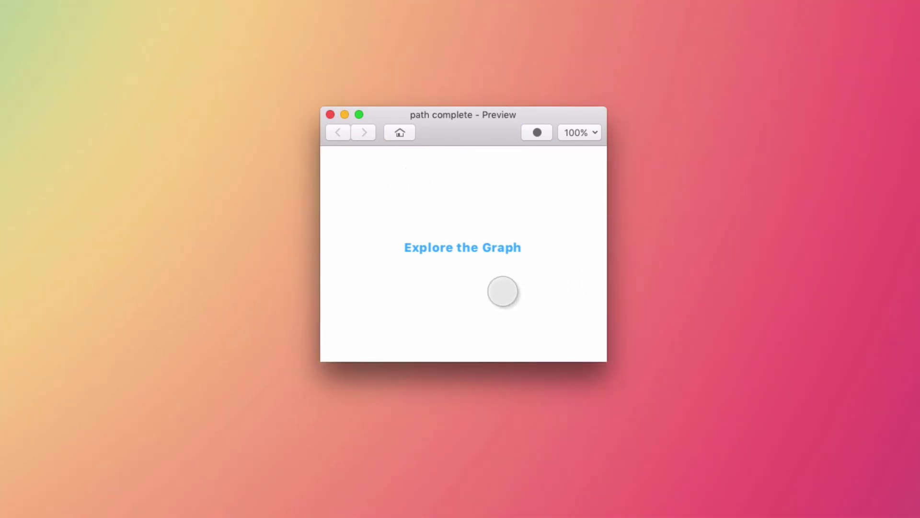
{"action": "left_click", "coordinate": [494, 248]}
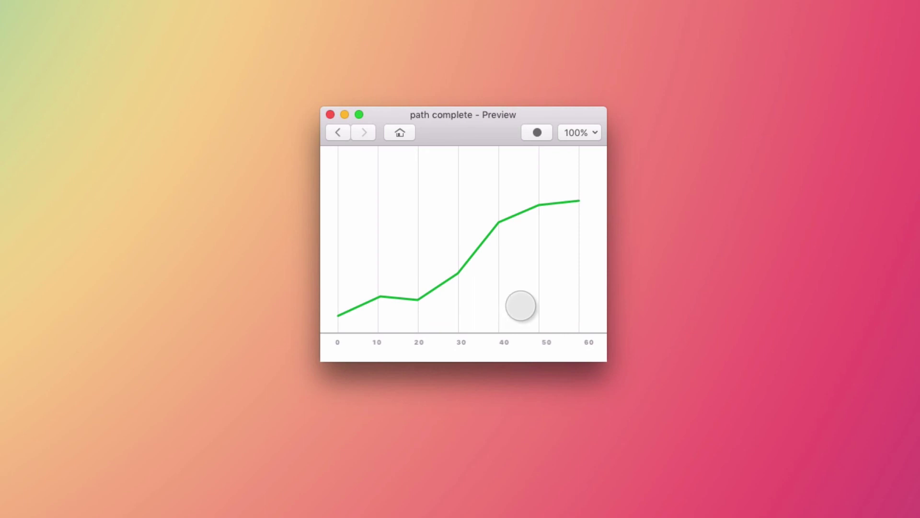
{"action": "left_click", "coordinate": [331, 115]}
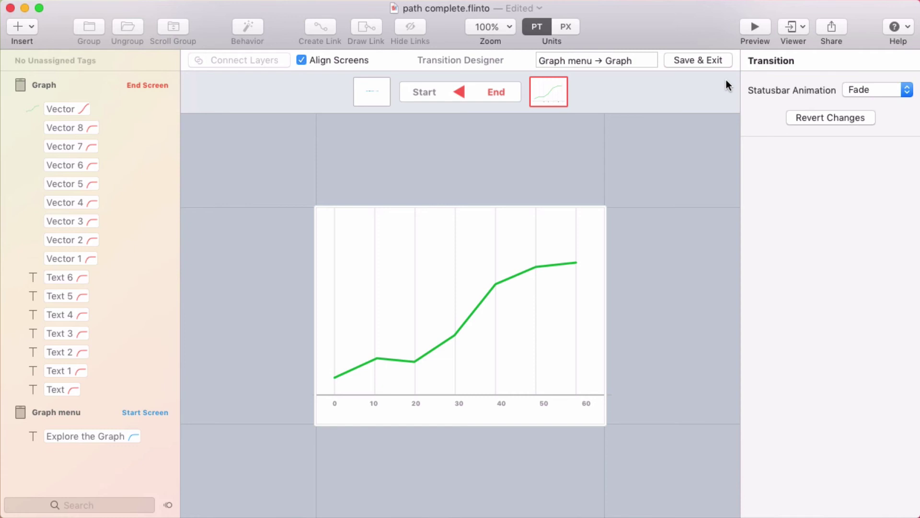
Save the transition, pan to the Circles screen, and select its concentric oval rings
{"action": "left_click", "coordinate": [700, 60]}
{"action": "left_click_drag", "start_coordinate": [667, 177], "coordinate": [408, 208]}
{"action": "left_click_drag", "start_coordinate": [606, 213], "coordinate": [310, 224]}
{"action": "left_click_drag", "start_coordinate": [677, 209], "coordinate": [501, 208]}
{"action": "left_click_drag", "start_coordinate": [404, 207], "coordinate": [581, 201]}
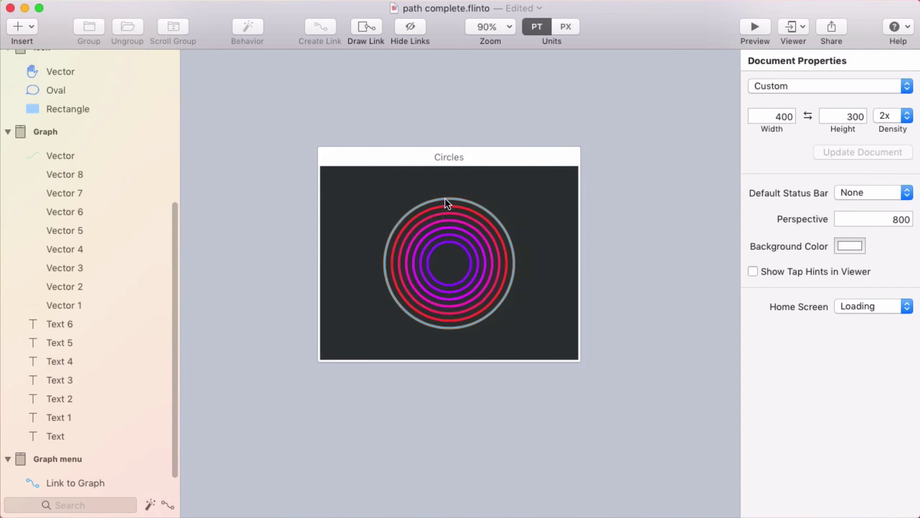
{"action": "left_click", "coordinate": [440, 187]}
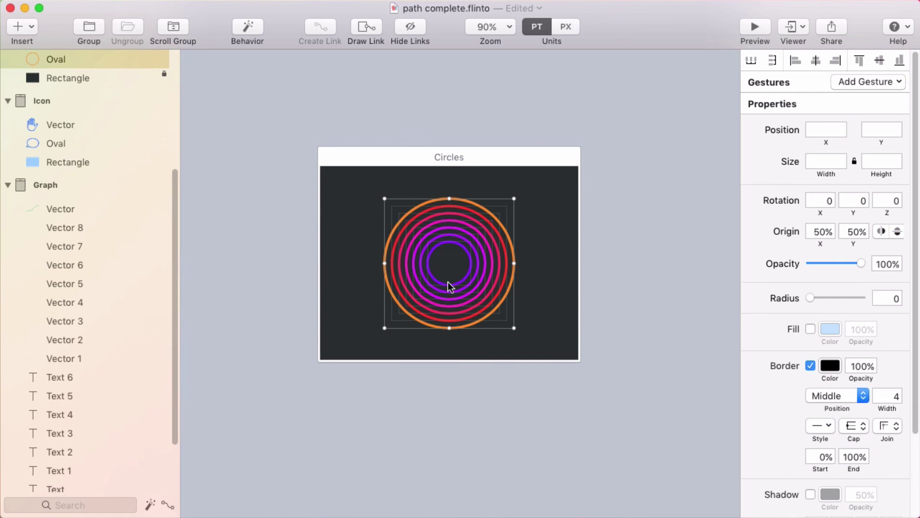
Create a ring behavior with a New State whose ring borders are trimmed to short upper-left arcs
{"action": "left_click", "coordinate": [246, 28]}
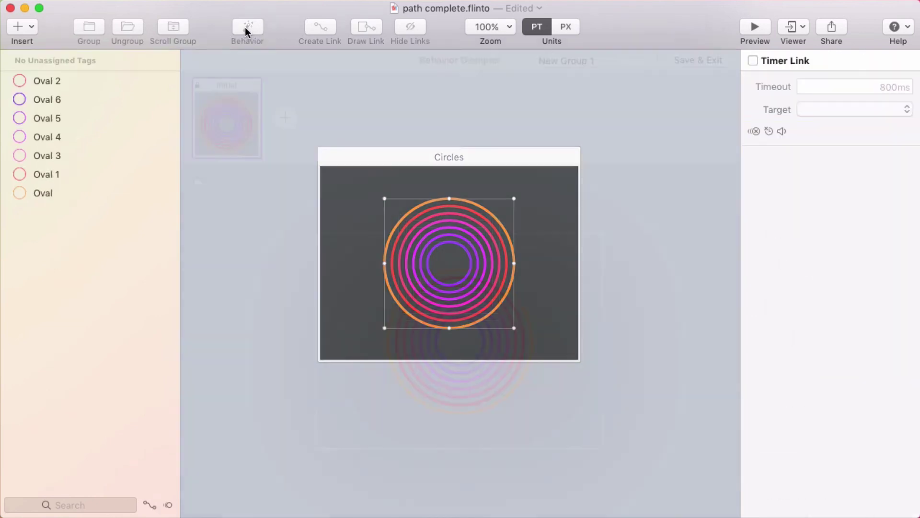
{"action": "left_click", "coordinate": [285, 119]}
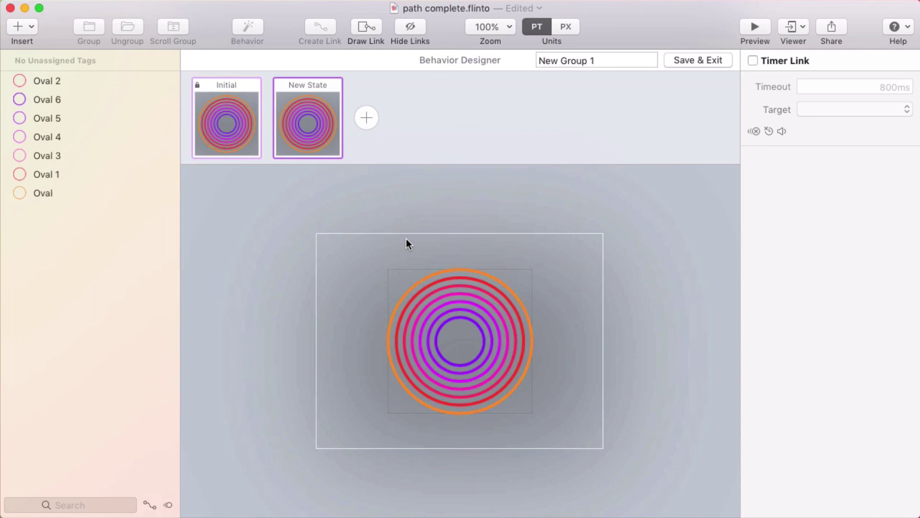
{"action": "left_click", "coordinate": [467, 289]}
{"action": "scroll", "coordinate": [785, 370], "scroll_direction": "down", "scroll_amount": 1}
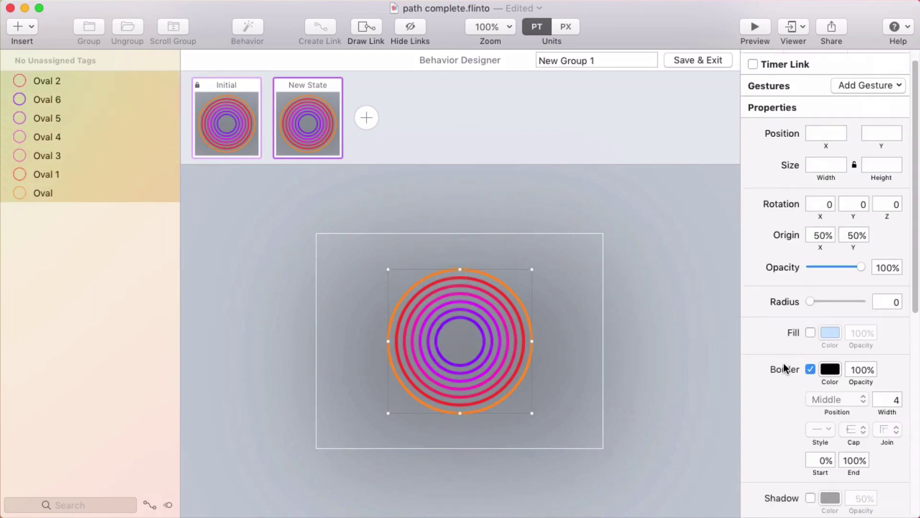
{"action": "scroll", "coordinate": [785, 370], "scroll_direction": "down", "scroll_amount": 3}
{"action": "left_click_drag", "start_coordinate": [853, 344], "coordinate": [773, 358]}
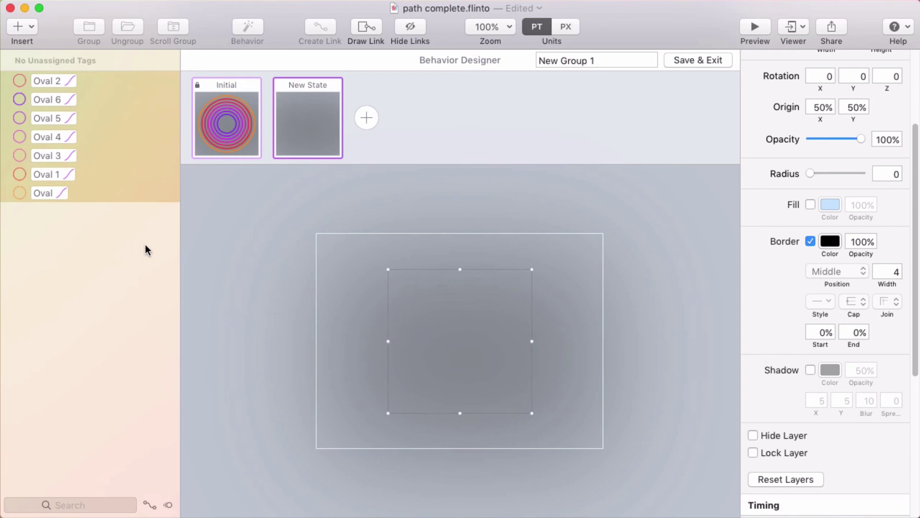
{"action": "left_click_drag", "start_coordinate": [855, 345], "coordinate": [865, 345]}
{"action": "left_click", "coordinate": [270, 328]}
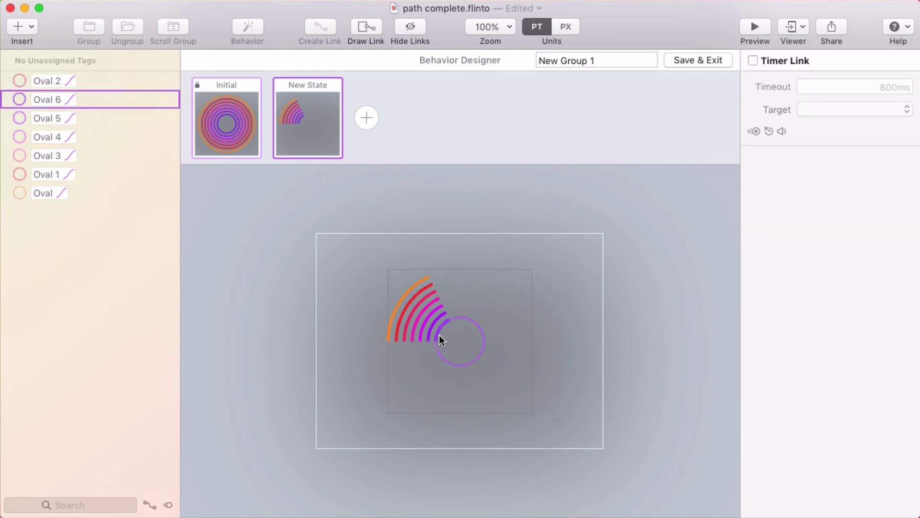
Give the innermost ring, Oval 6, a Classic timing duration of 500ms
{"action": "left_click", "coordinate": [440, 337]}
{"action": "scroll", "coordinate": [786, 375], "scroll_direction": "down", "scroll_amount": 10}
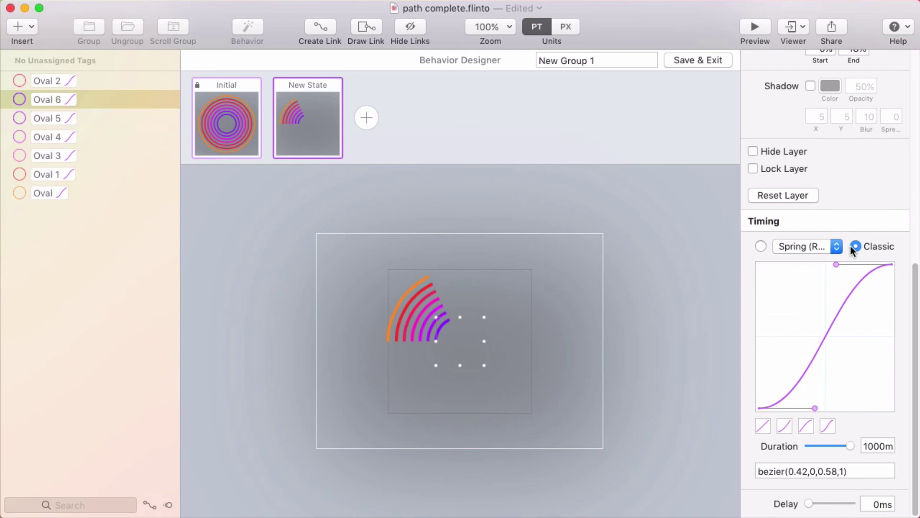
{"action": "left_click_drag", "start_coordinate": [848, 446], "coordinate": [826, 445]}
{"action": "left_click", "coordinate": [875, 445]}
{"action": "type", "text": "200"}
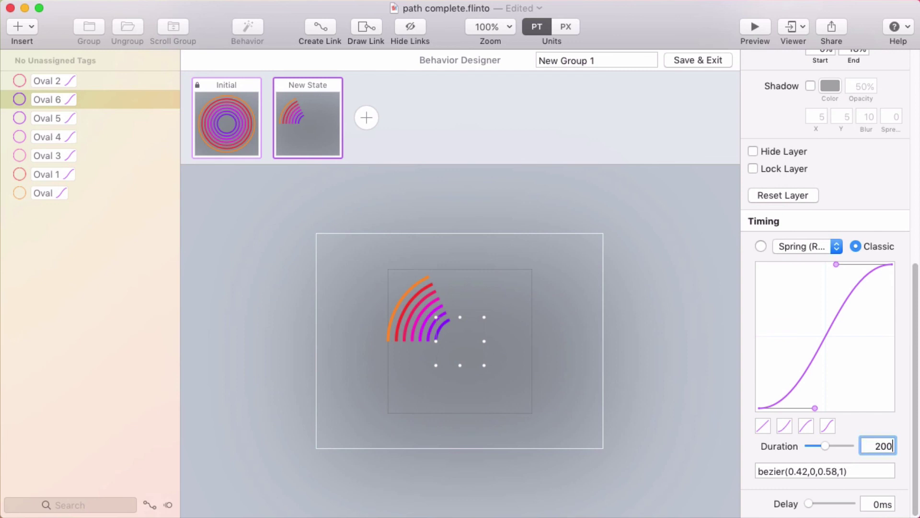
{"action": "key", "text": "BackSpace"}
{"action": "key", "text": "BackSpace"}
{"action": "key", "text": "BackSpace"}
{"action": "type", "text": "500"}
{"action": "key", "text": "Tab"}
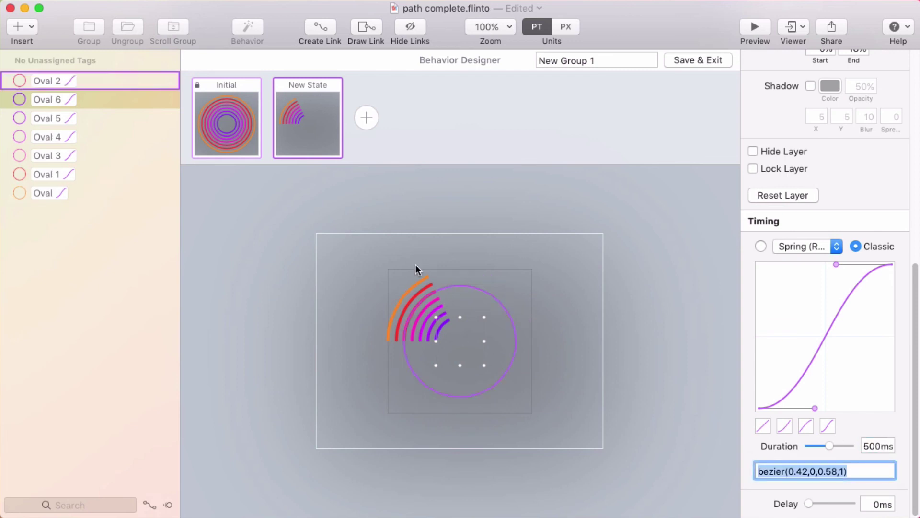
Set staggered durations on Oval 5, Oval 4 (1500ms) and Oval 3 (2000ms)
{"action": "left_click", "coordinate": [407, 383]}
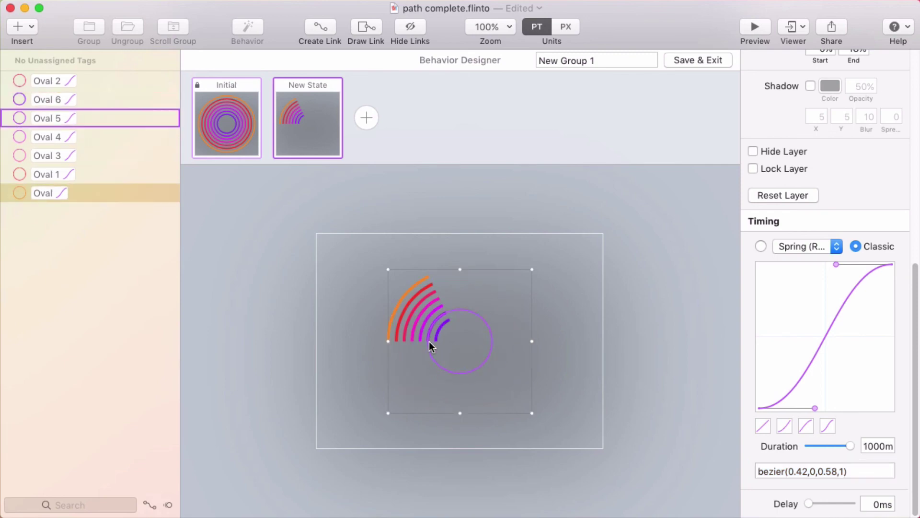
{"action": "left_click", "coordinate": [430, 341]}
{"action": "left_click", "coordinate": [877, 446]}
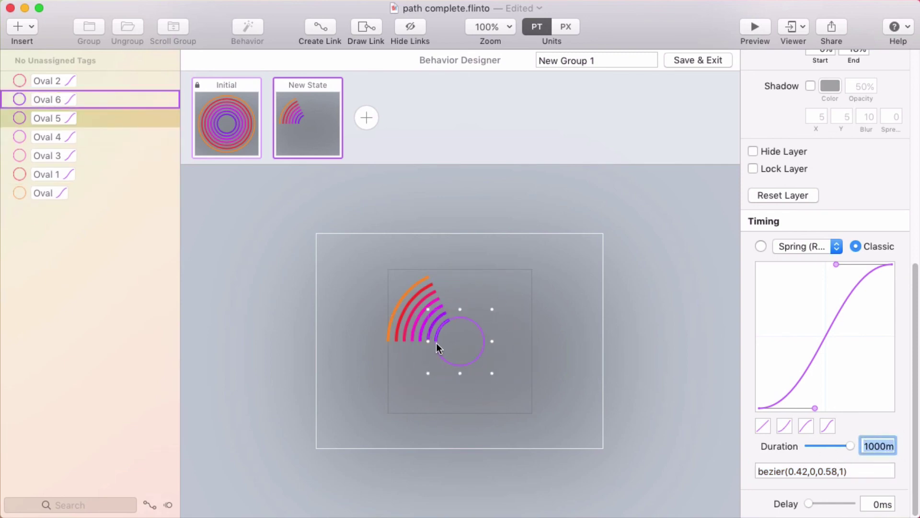
{"action": "left_click", "coordinate": [419, 339]}
{"action": "left_click", "coordinate": [877, 445]}
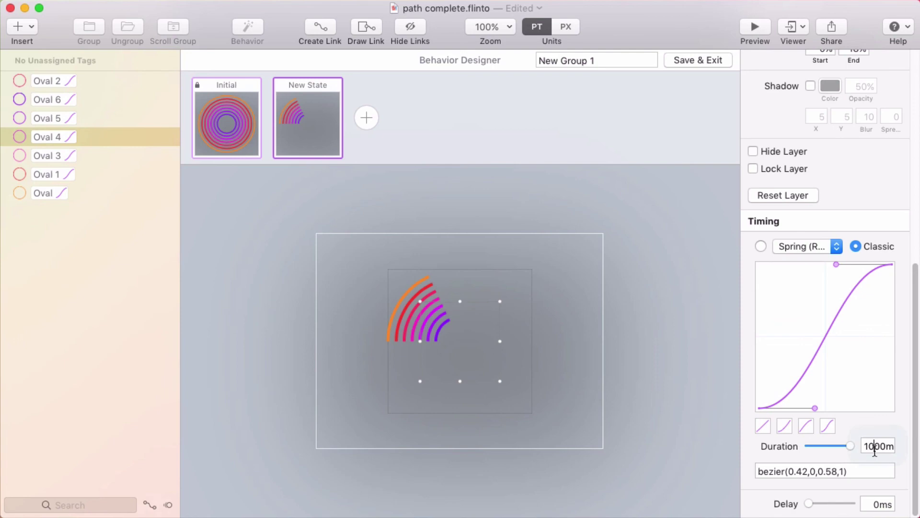
{"action": "type", "text": "1"}
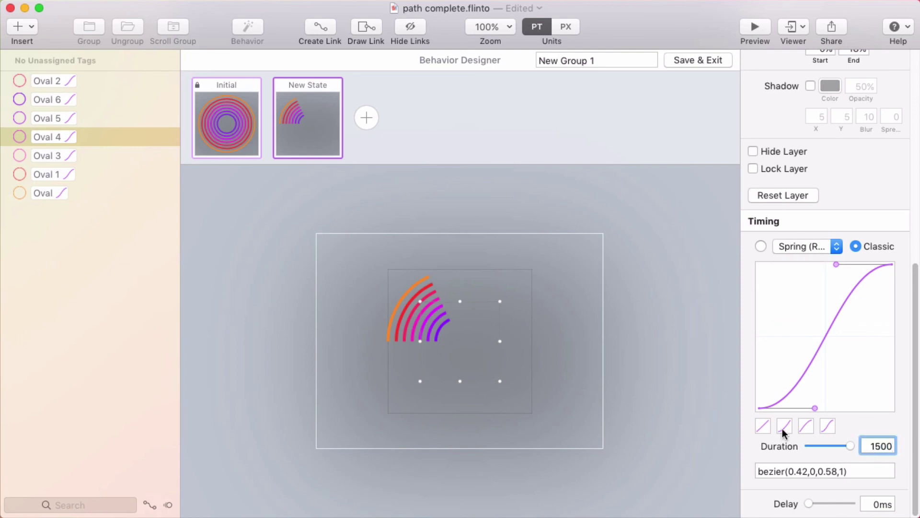
{"action": "left_click", "coordinate": [419, 329]}
{"action": "left_click", "coordinate": [878, 446]}
{"action": "type", "text": "2"}
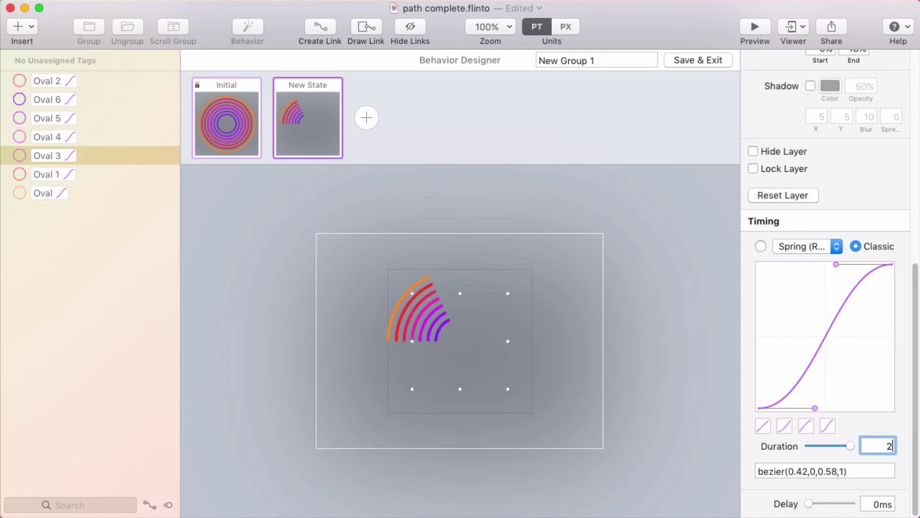
{"action": "type", "text": "000"}
{"action": "key", "text": "Tab"}
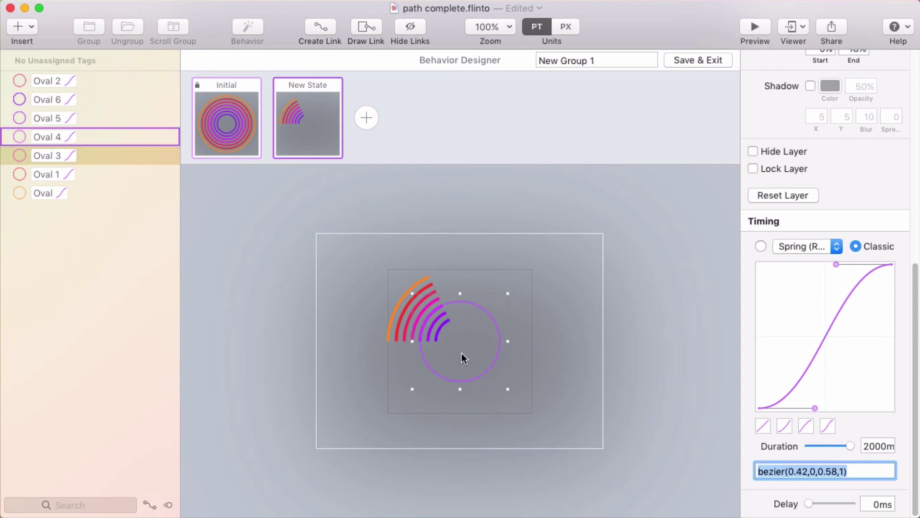
Set Oval 2's duration to 3000ms and the outermost Oval's to 3500ms
{"action": "left_click", "coordinate": [405, 332]}
{"action": "left_click", "coordinate": [877, 446]}
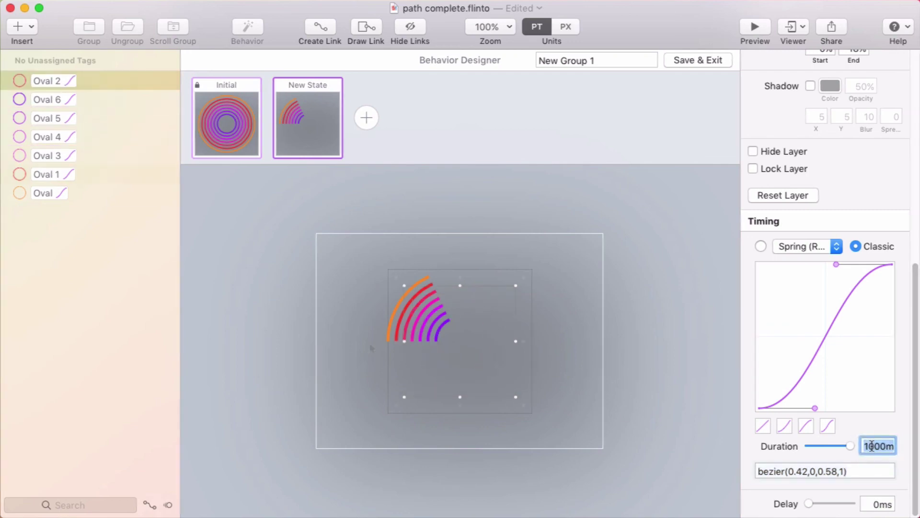
{"action": "type", "text": "3000"}
{"action": "key", "text": "Tab"}
{"action": "left_click", "coordinate": [386, 335]}
{"action": "left_click", "coordinate": [877, 446]}
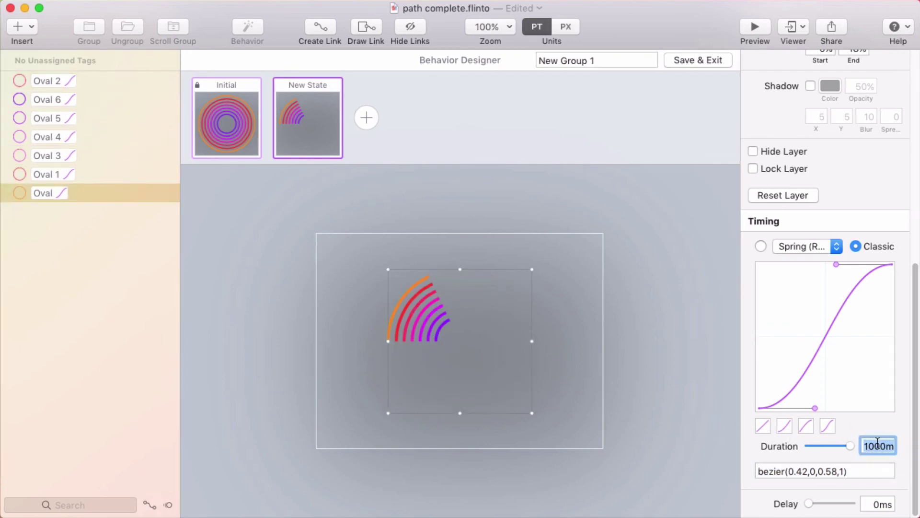
{"action": "type", "text": "3500"}
{"action": "key", "text": "Tab"}
Preview the rings animating between the Initial state and the New State
{"action": "left_click", "coordinate": [557, 259]}
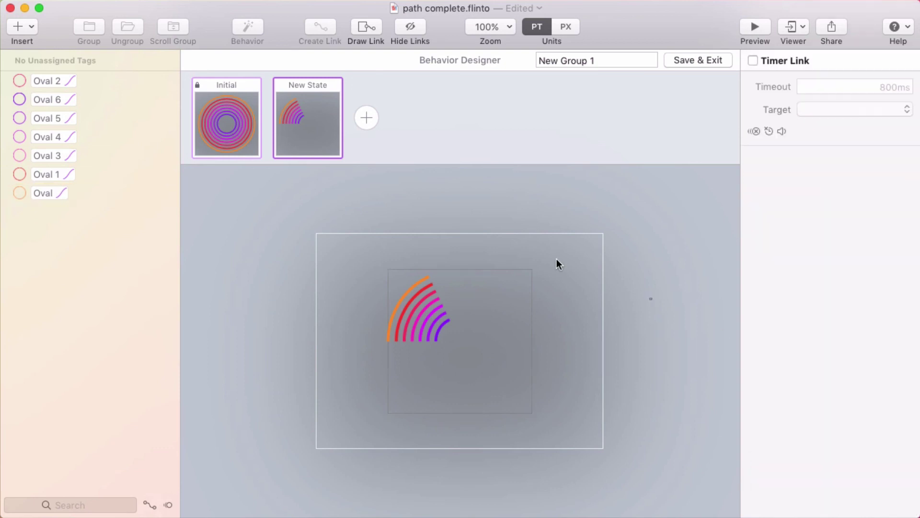
{"action": "left_click", "coordinate": [228, 128]}
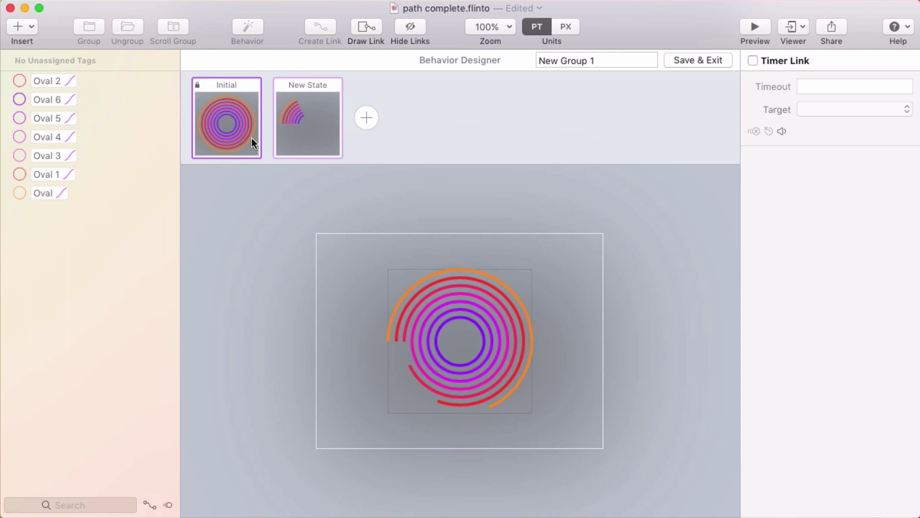
{"action": "left_click", "coordinate": [295, 126]}
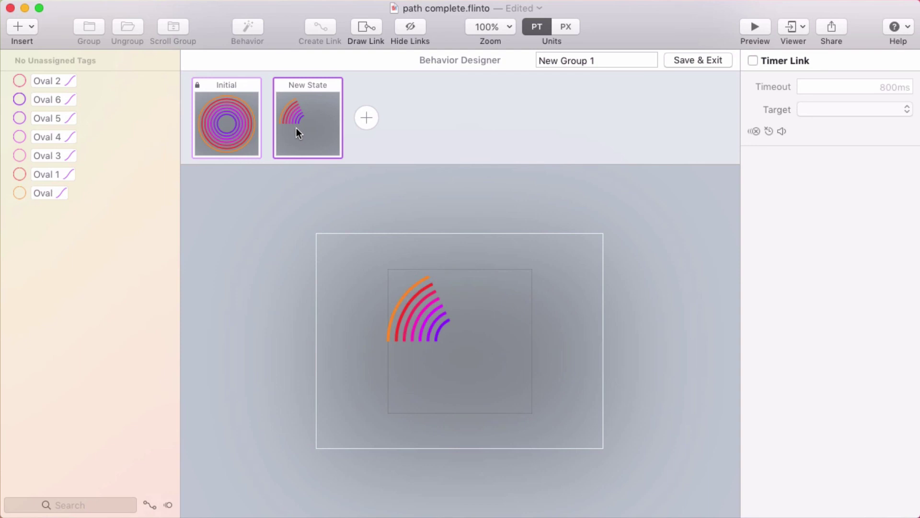
Set the arcs' Border End to 0% and save the ring behavior
{"action": "left_click_drag", "start_coordinate": [369, 279], "coordinate": [464, 355]}
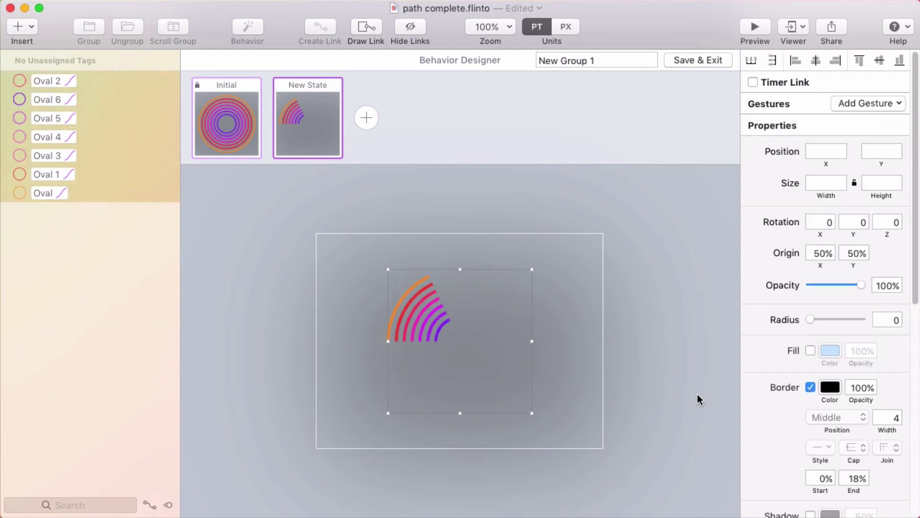
{"action": "scroll", "coordinate": [834, 456], "scroll_direction": "down", "scroll_amount": 1}
{"action": "left_click_drag", "start_coordinate": [859, 476], "coordinate": [851, 476]}
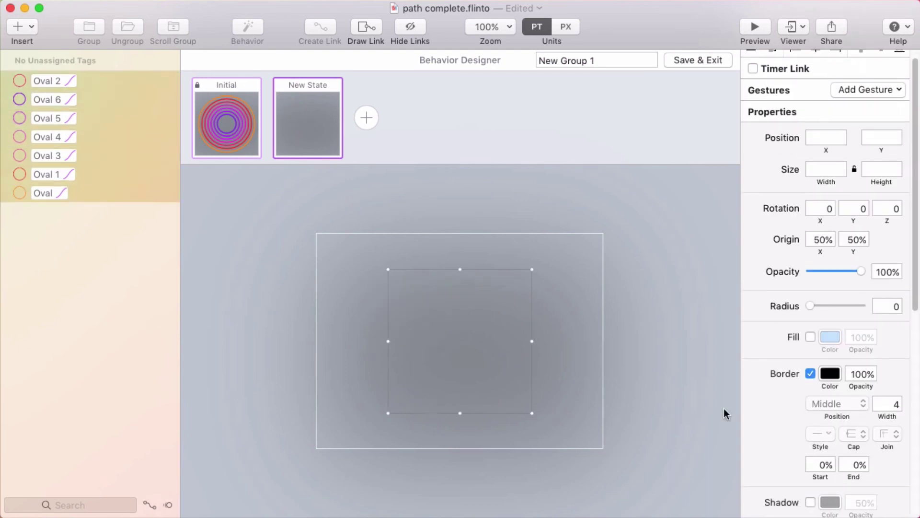
{"action": "left_click", "coordinate": [668, 357]}
{"action": "key", "text": "Left"}
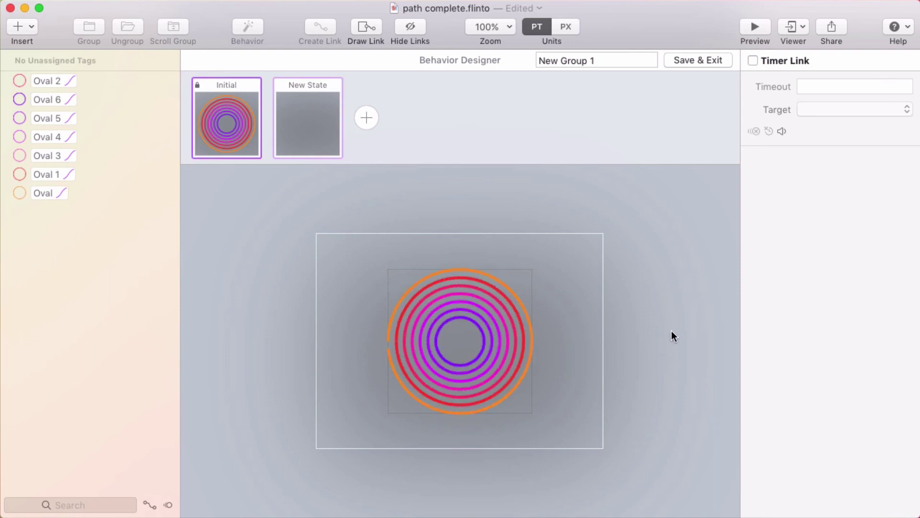
{"action": "left_click", "coordinate": [694, 59]}
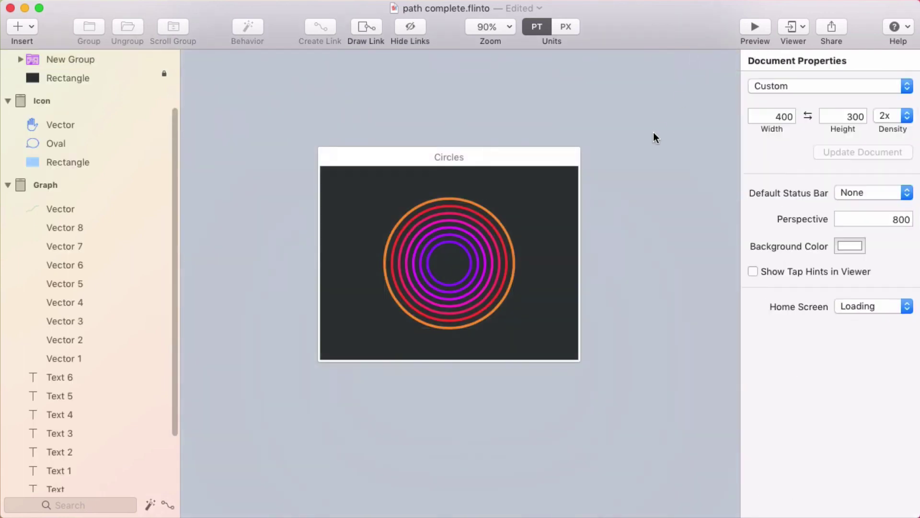
Bring the Icon screen into view and start a new behavior for the hand icon
{"action": "left_click_drag", "start_coordinate": [653, 131], "coordinate": [247, 153]}
{"action": "left_click_drag", "start_coordinate": [526, 126], "coordinate": [388, 123]}
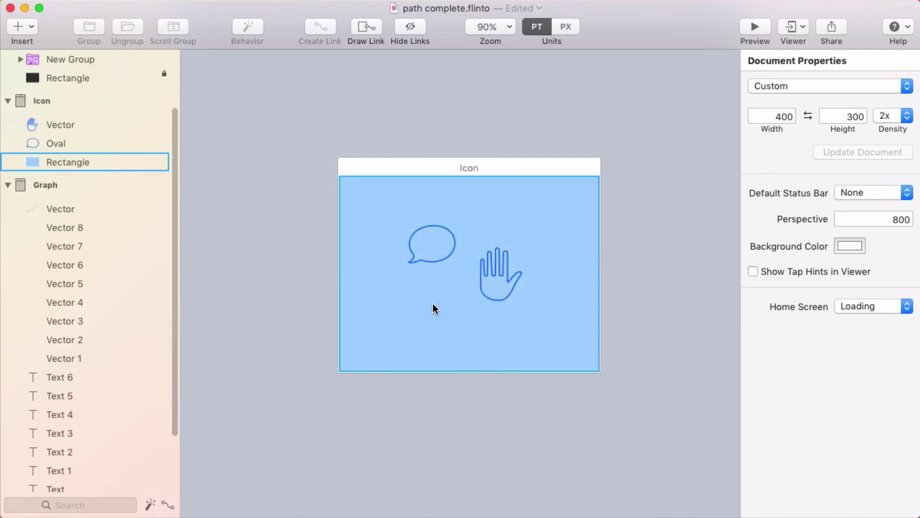
{"action": "left_click", "coordinate": [491, 297]}
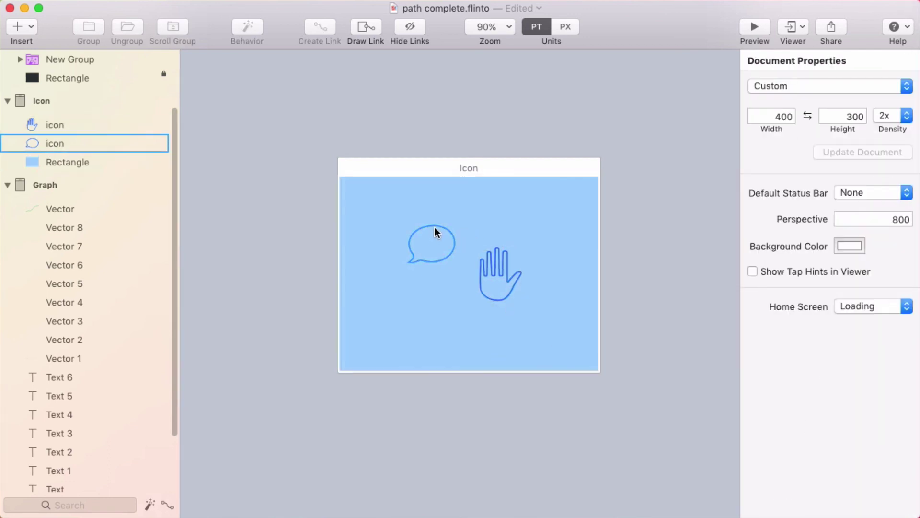
{"action": "left_click", "coordinate": [436, 232]}
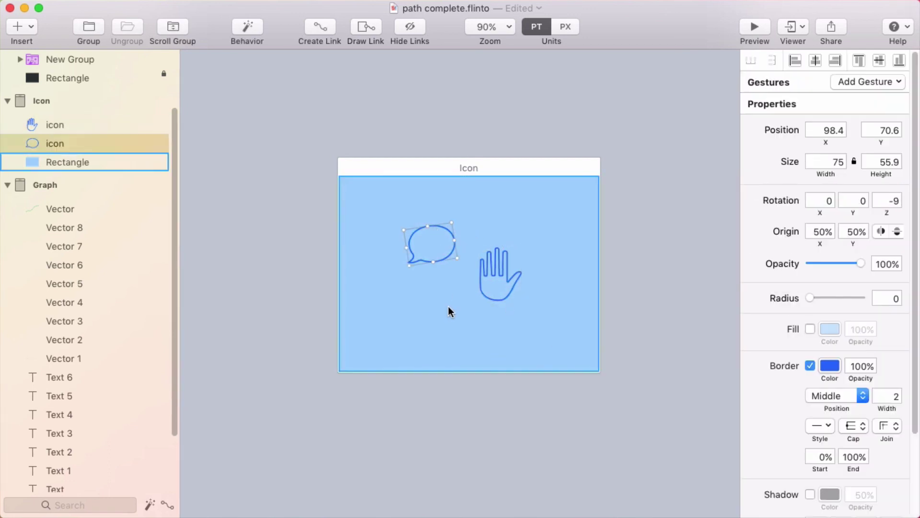
{"action": "left_click", "coordinate": [494, 271]}
{"action": "left_click", "coordinate": [483, 262]}
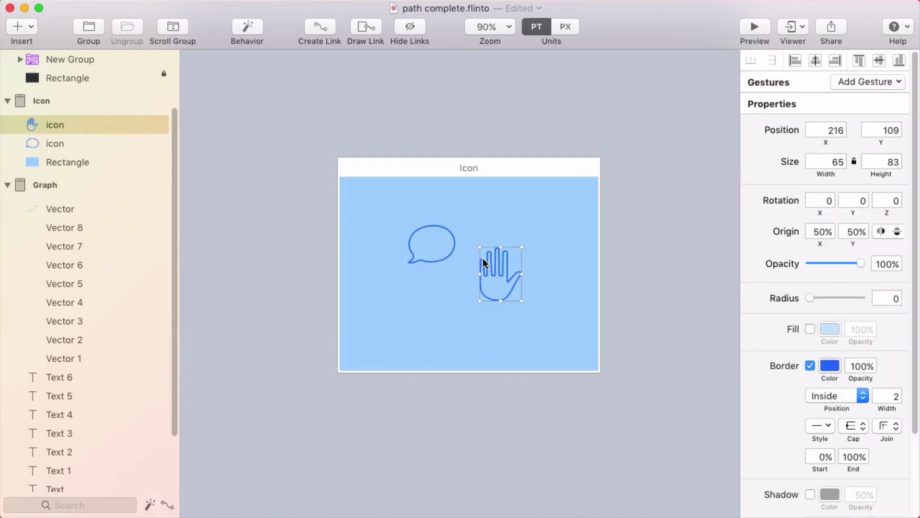
{"action": "left_click", "coordinate": [245, 29]}
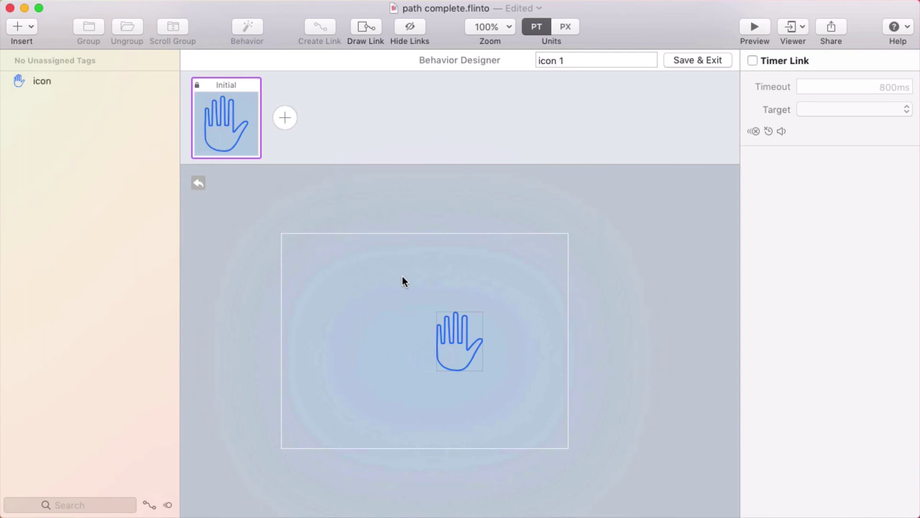
Link a tap on the hand to a new state and open that New State
{"action": "left_click_drag", "start_coordinate": [428, 303], "coordinate": [491, 379]}
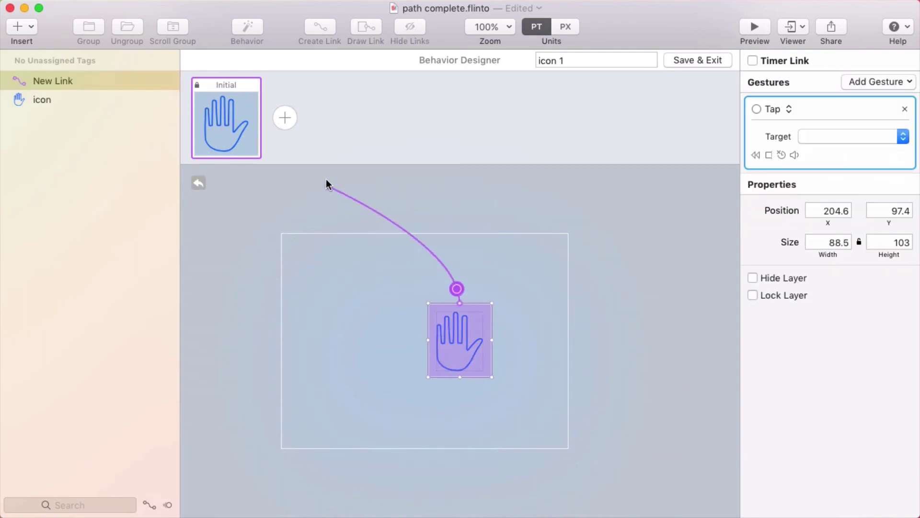
{"action": "left_click_drag", "start_coordinate": [286, 122], "coordinate": [286, 120]}
{"action": "left_click", "coordinate": [344, 176]}
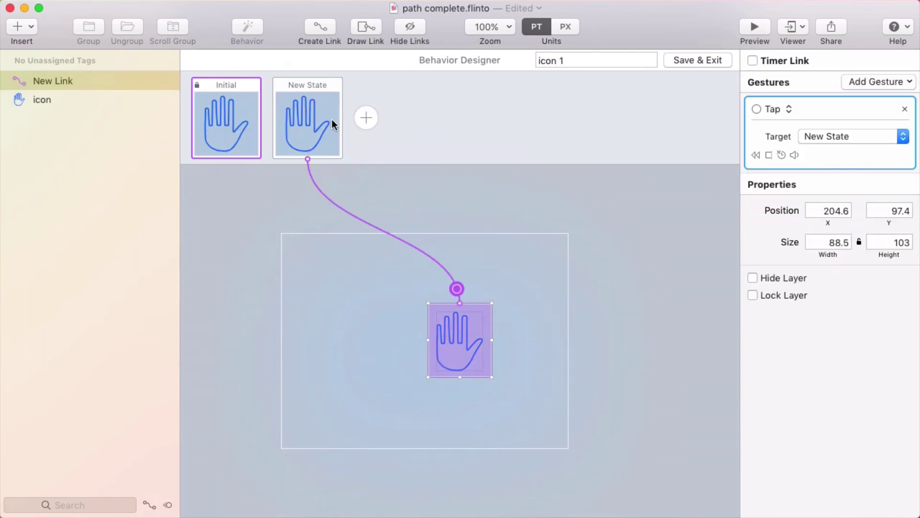
{"action": "left_click", "coordinate": [332, 119]}
Trim the hand's Border End to 0% in the New State
{"action": "left_click", "coordinate": [456, 338]}
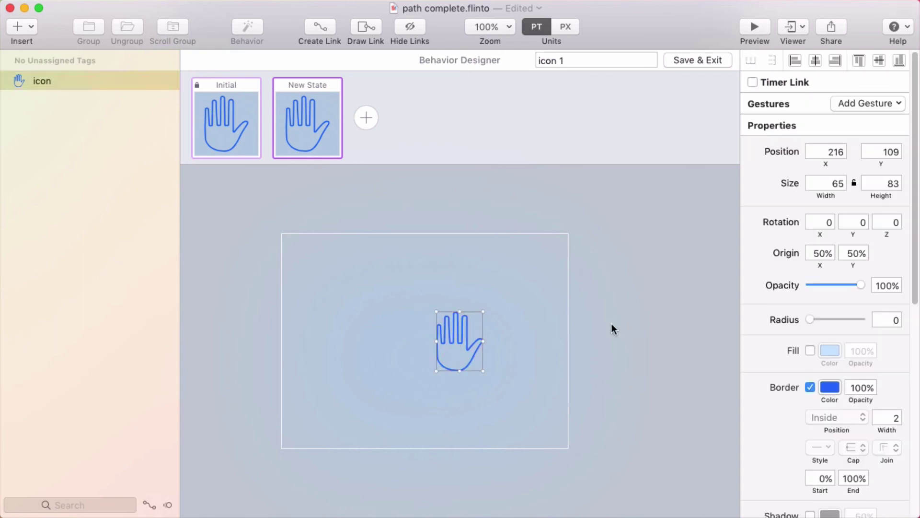
{"action": "scroll", "coordinate": [833, 418], "scroll_direction": "down", "scroll_amount": 1}
{"action": "left_click_drag", "start_coordinate": [856, 478], "coordinate": [845, 479]}
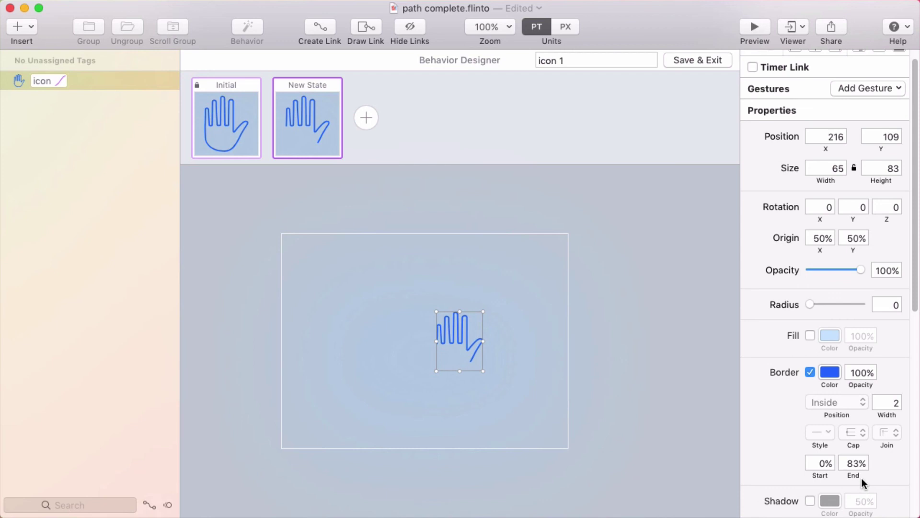
{"action": "left_click_drag", "start_coordinate": [861, 479], "coordinate": [778, 491]}
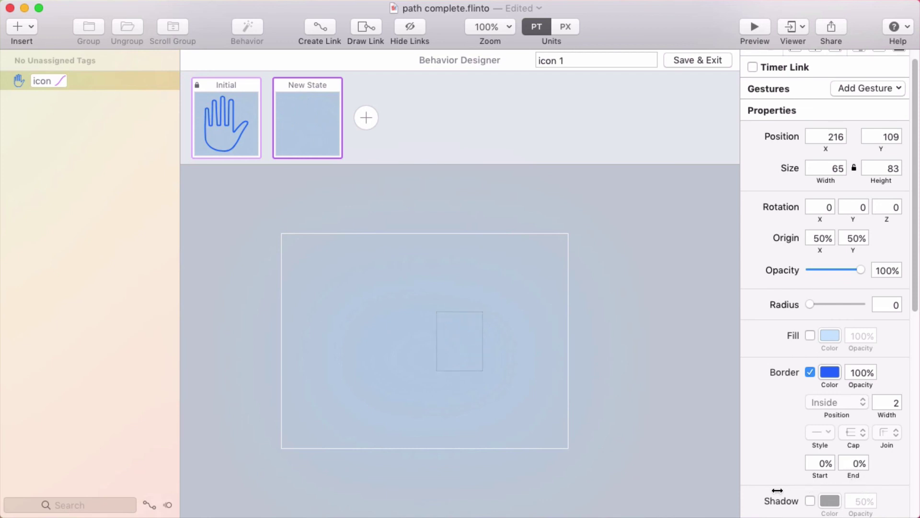
{"action": "key", "text": "super+l"}
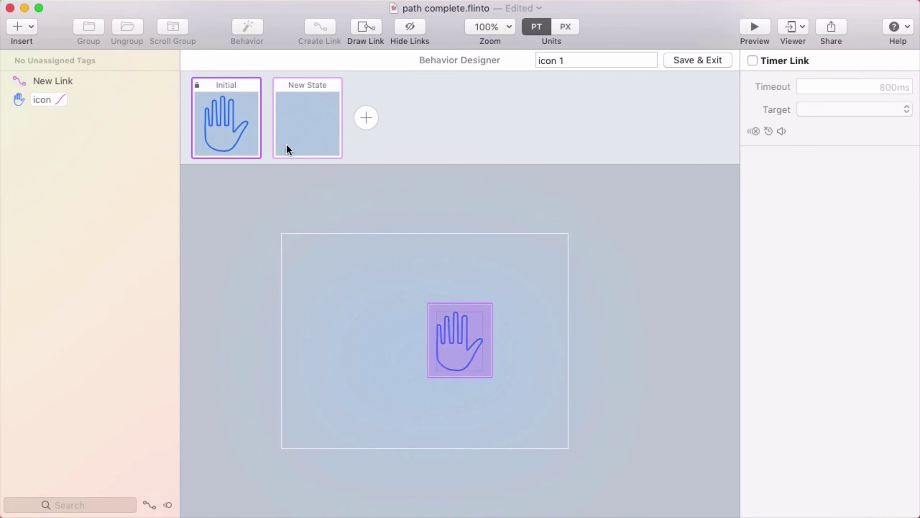
Set the hand's undraw timing duration to 1500ms
{"action": "left_click", "coordinate": [56, 99]}
{"action": "scroll", "coordinate": [849, 413], "scroll_direction": "down", "scroll_amount": 6}
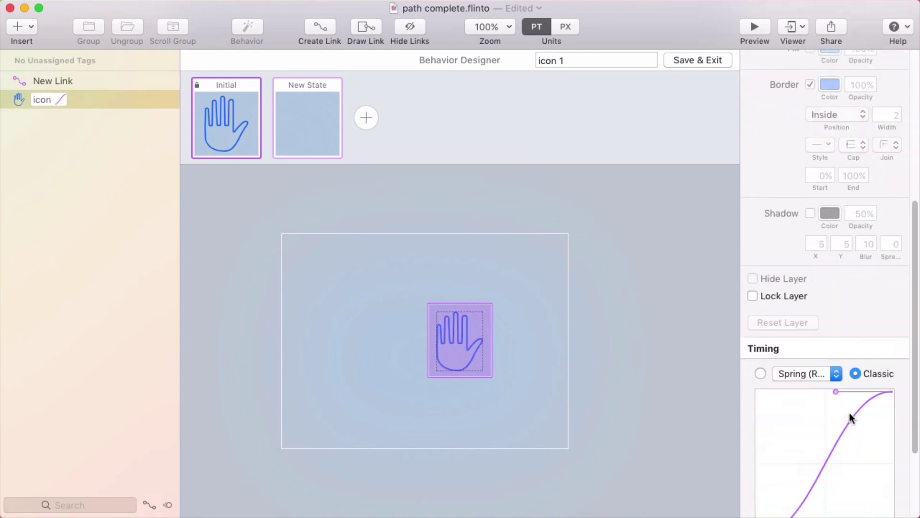
{"action": "scroll", "coordinate": [850, 413], "scroll_direction": "down", "scroll_amount": 4}
{"action": "type", "text": "1500m"}
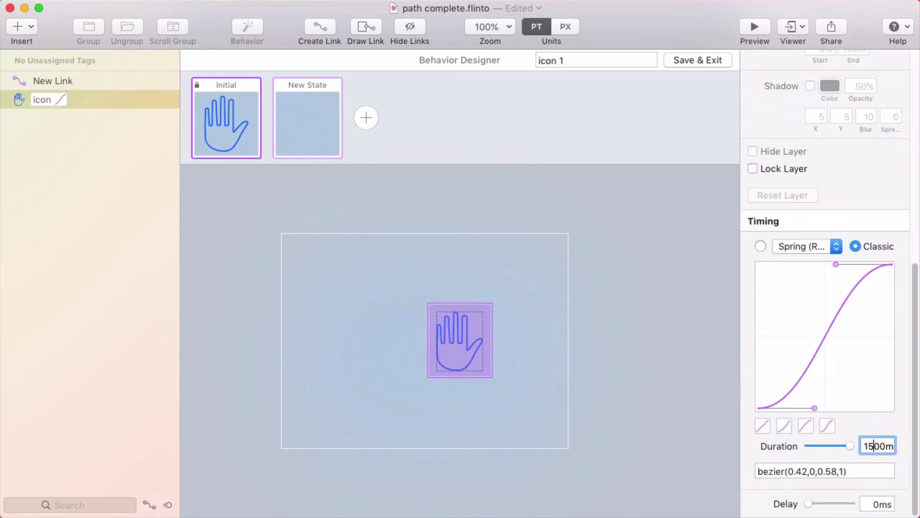
{"action": "key", "text": "Tab"}
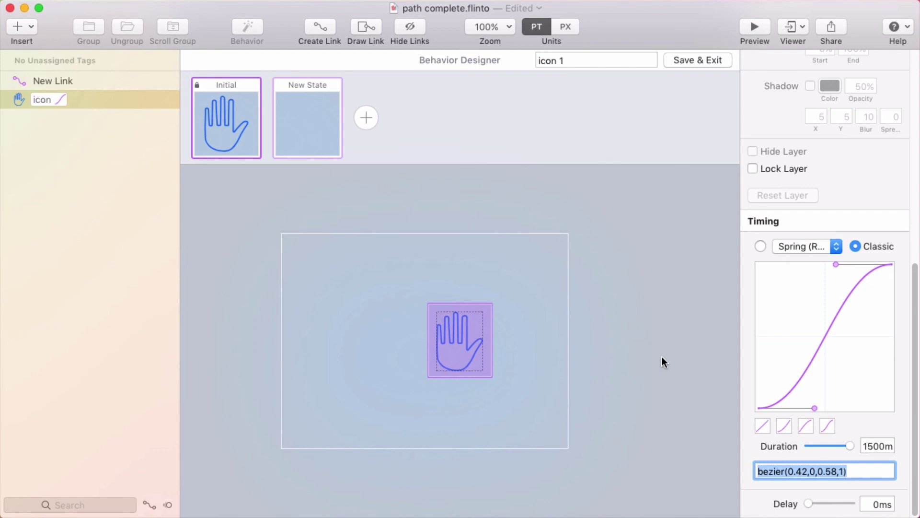
{"action": "left_click", "coordinate": [661, 355]}
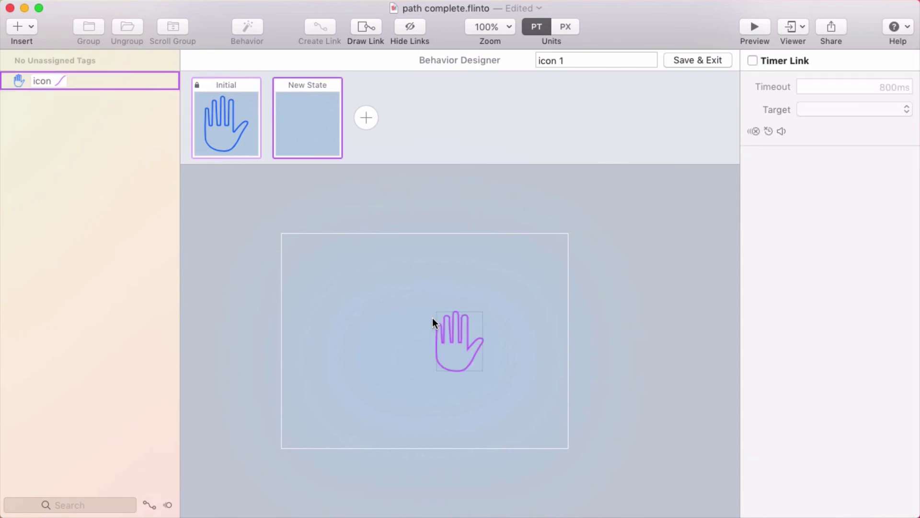
Link a tap in New State back to Initial, name the behavior 'icon animation' and save
{"action": "mouse_move", "coordinate": [427, 301]}
{"action": "left_mouse_down"}
{"action": "mouse_move", "coordinate": [492, 381]}
{"action": "mouse_move", "coordinate": [231, 134]}
{"action": "left_mouse_up"}
{"action": "left_click", "coordinate": [288, 188]}
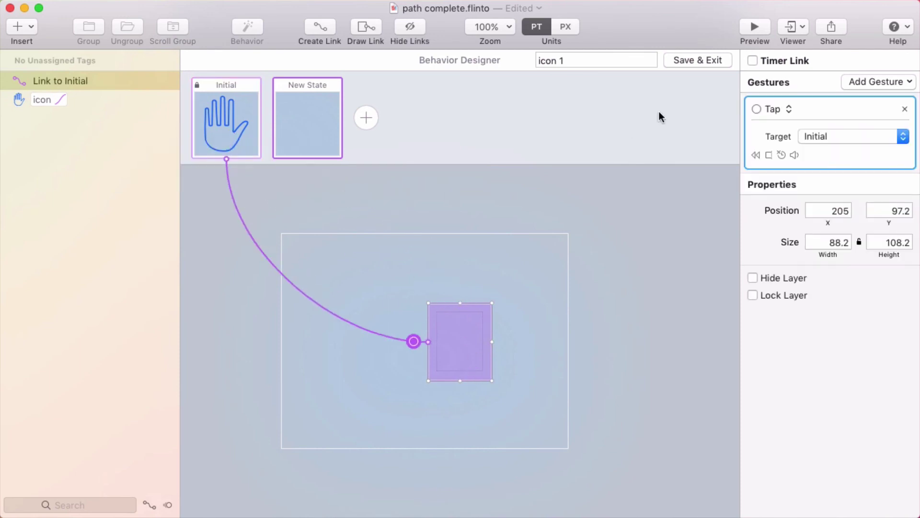
{"action": "left_click", "coordinate": [614, 62]}
{"action": "type", "text": "ic"}
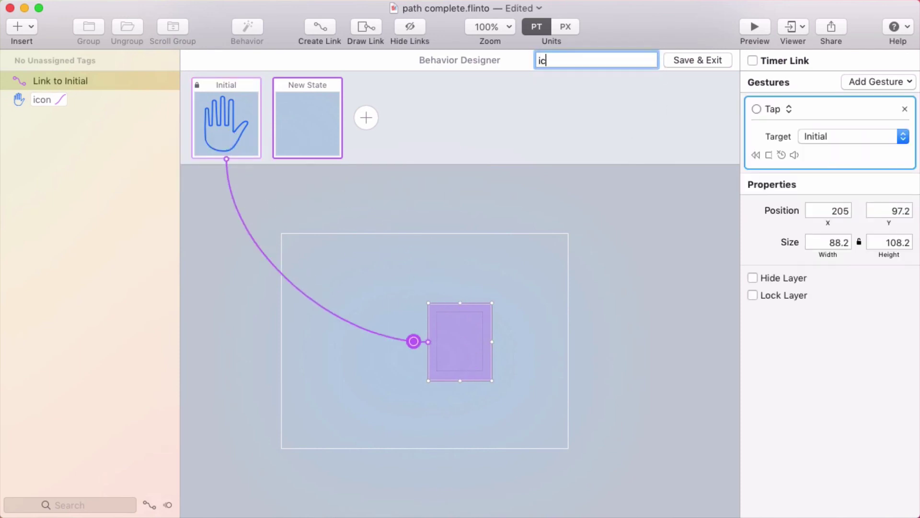
{"action": "type", "text": "on animation"}
{"action": "left_click", "coordinate": [685, 59]}
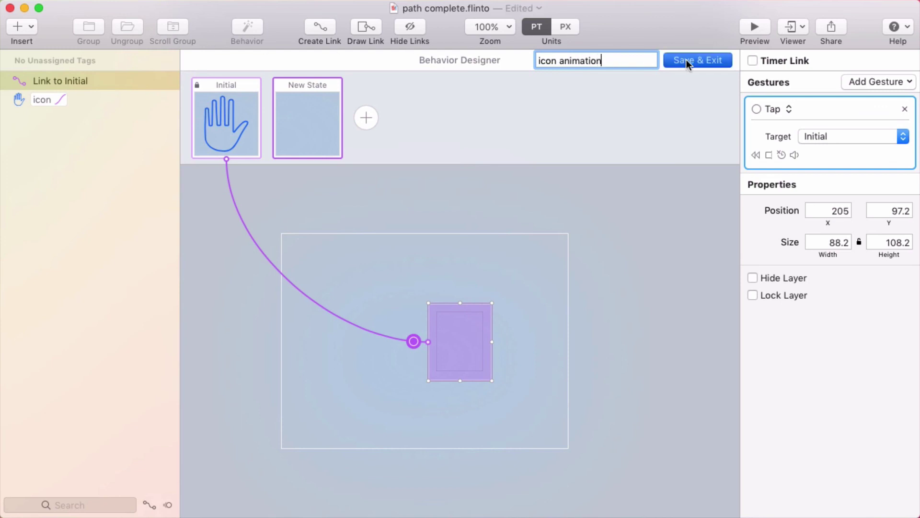
Group the speech bubble and apply the 'icon animation' behavior to the group
{"action": "left_click", "coordinate": [623, 91]}
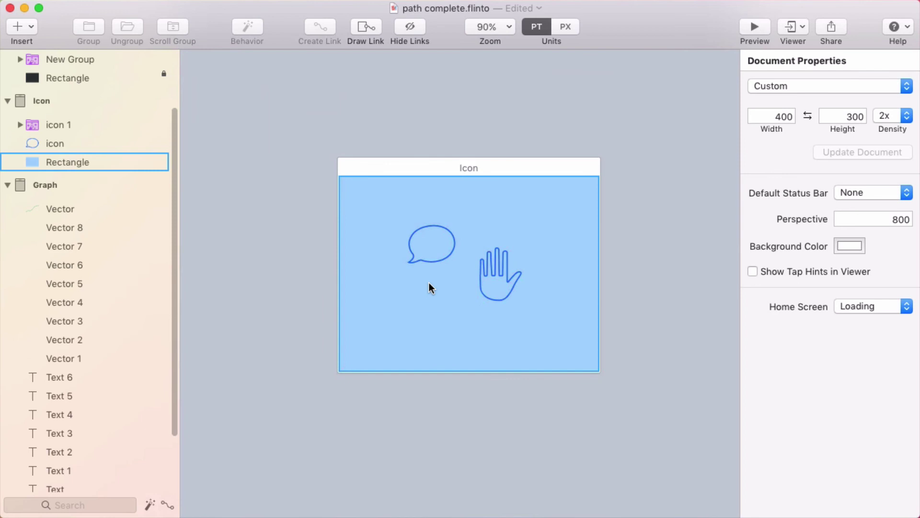
{"action": "left_click", "coordinate": [435, 258]}
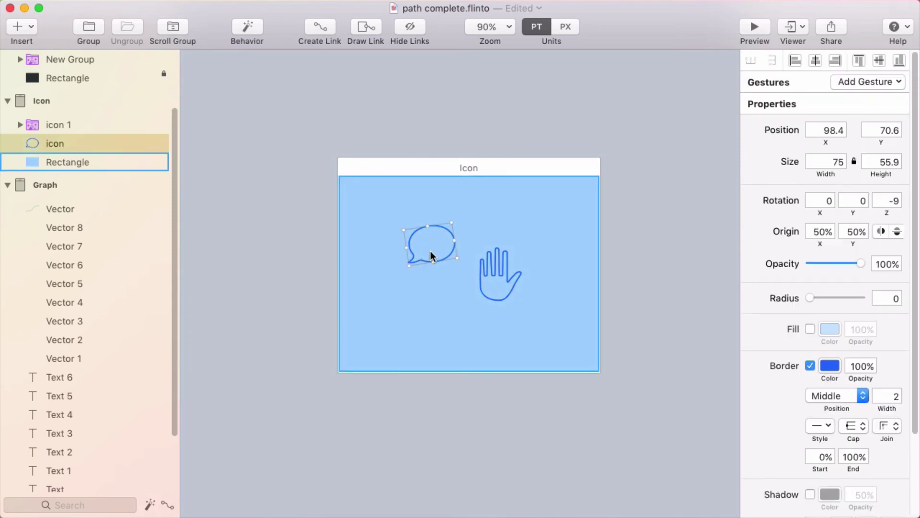
{"action": "key", "text": "super+g"}
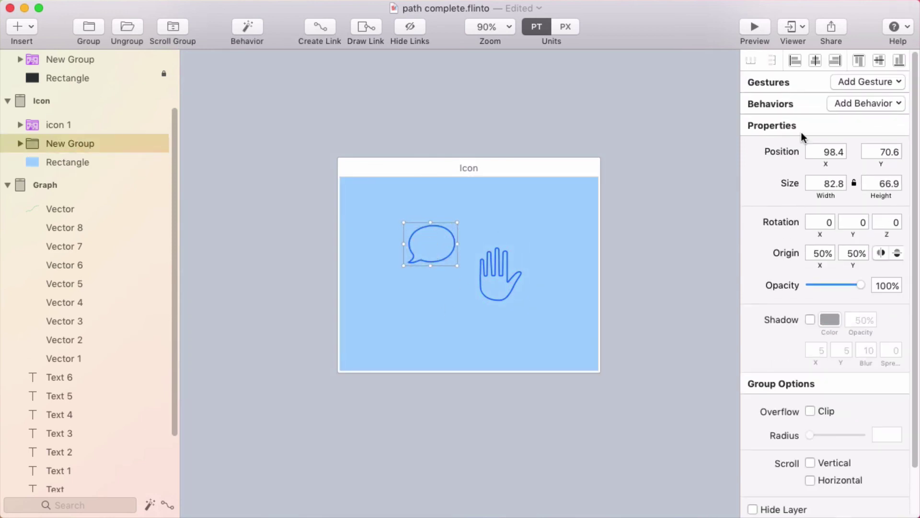
{"action": "left_click", "coordinate": [867, 103]}
{"action": "scroll", "coordinate": [848, 180], "scroll_direction": "down", "scroll_amount": 3}
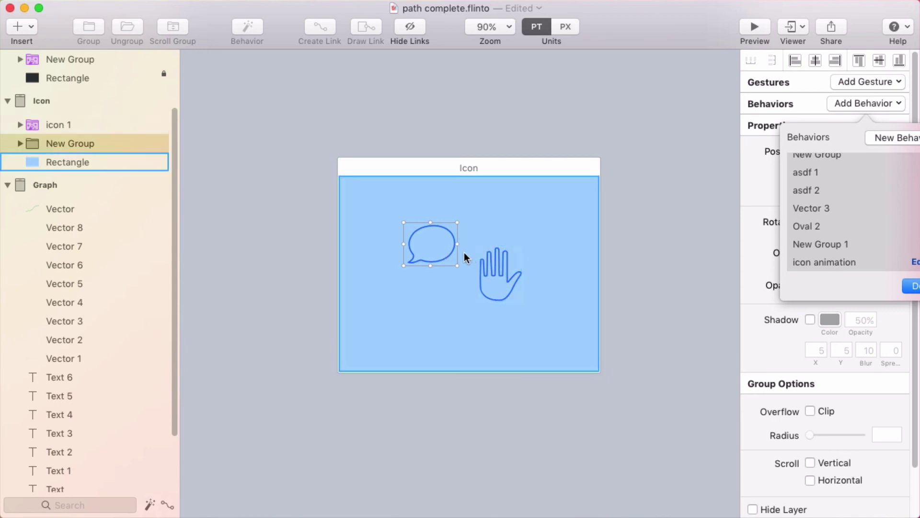
{"action": "left_click", "coordinate": [835, 262]}
{"action": "left_click", "coordinate": [835, 259]}
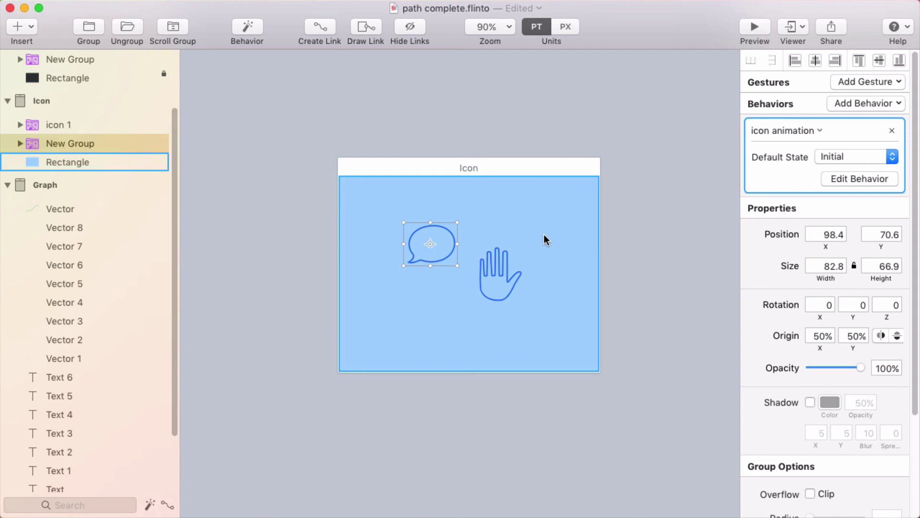
Check the icon animation behavior, then open the prototype preview with Cmd+Return
{"action": "key", "text": "Return"}
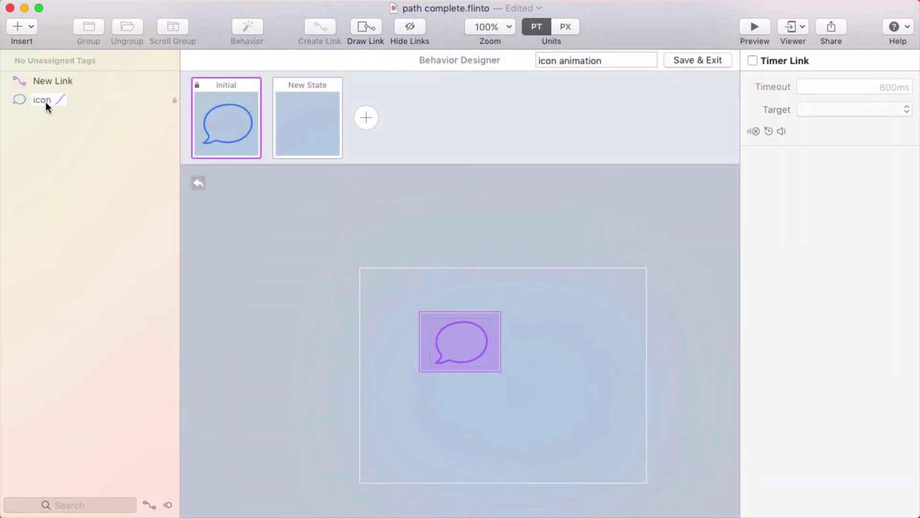
{"action": "left_click", "coordinate": [693, 60]}
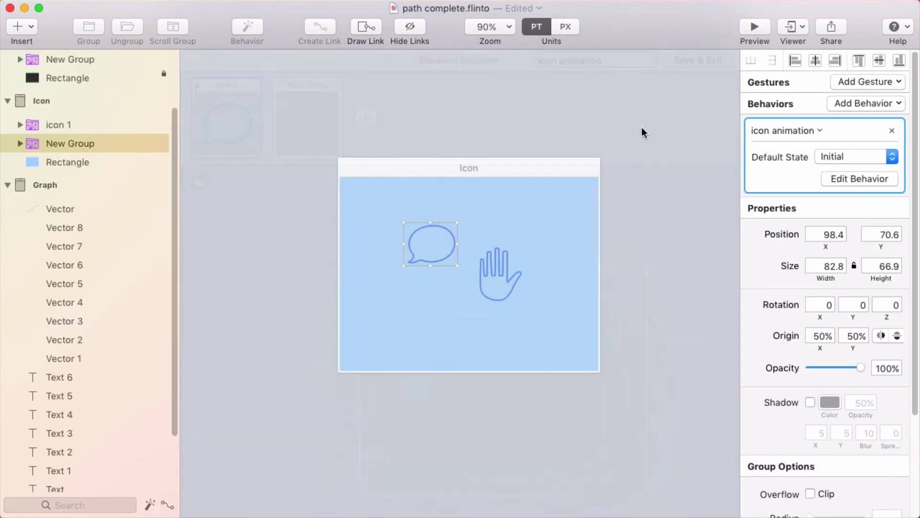
{"action": "key", "text": "super+Return"}
Tap the hand and speech bubble repeatedly in the preview until both outlines are undrawn
{"action": "left_click", "coordinate": [494, 247]}
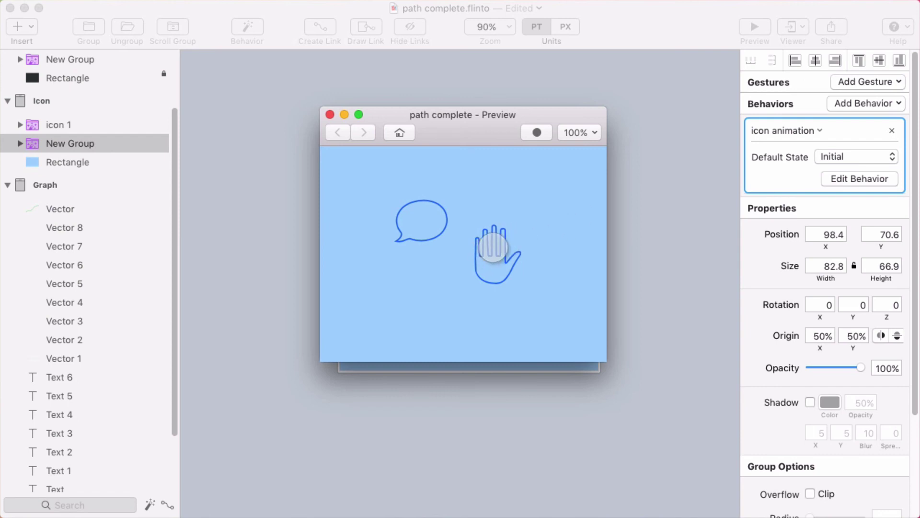
{"action": "left_click", "coordinate": [422, 233]}
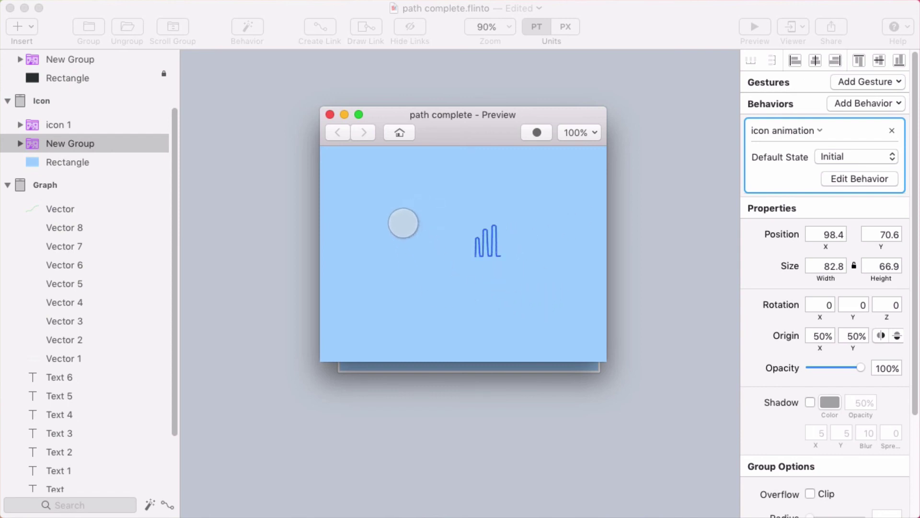
{"action": "left_click", "coordinate": [436, 230]}
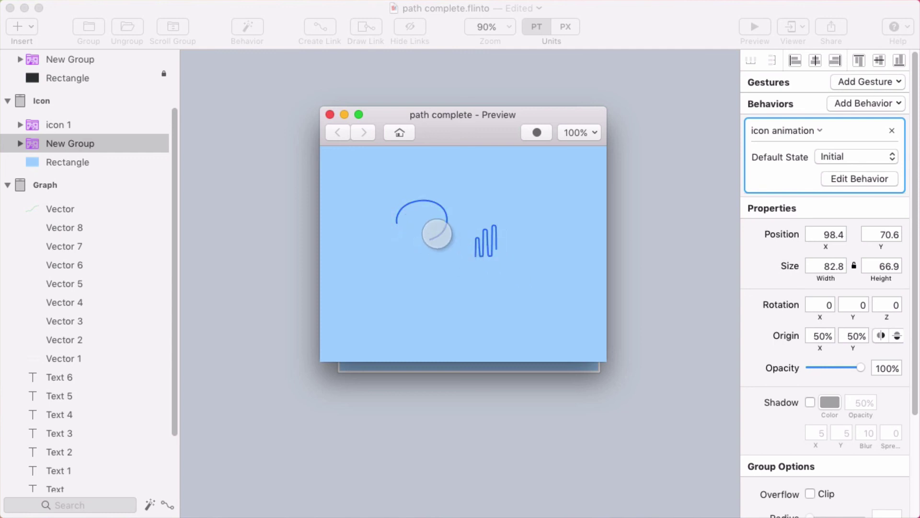
{"action": "left_click", "coordinate": [475, 232]}
{"action": "left_click", "coordinate": [442, 231]}
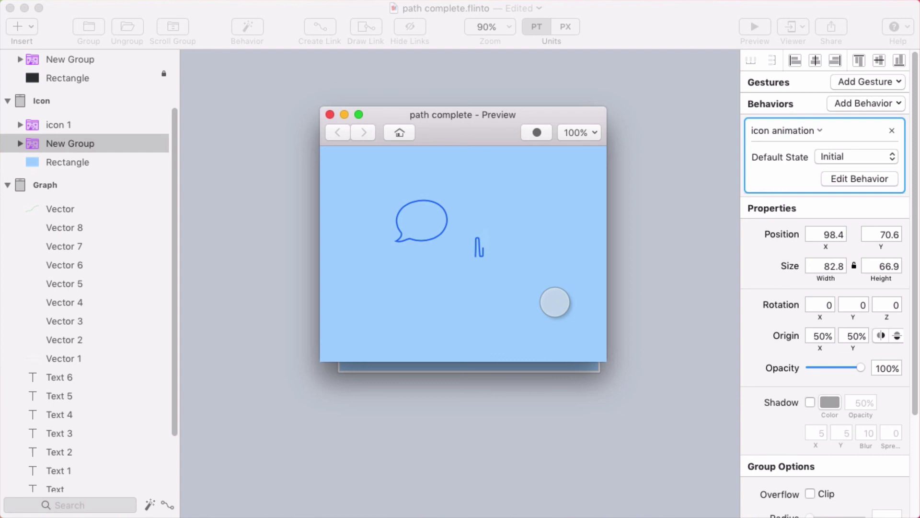
{"action": "left_click", "coordinate": [484, 251]}
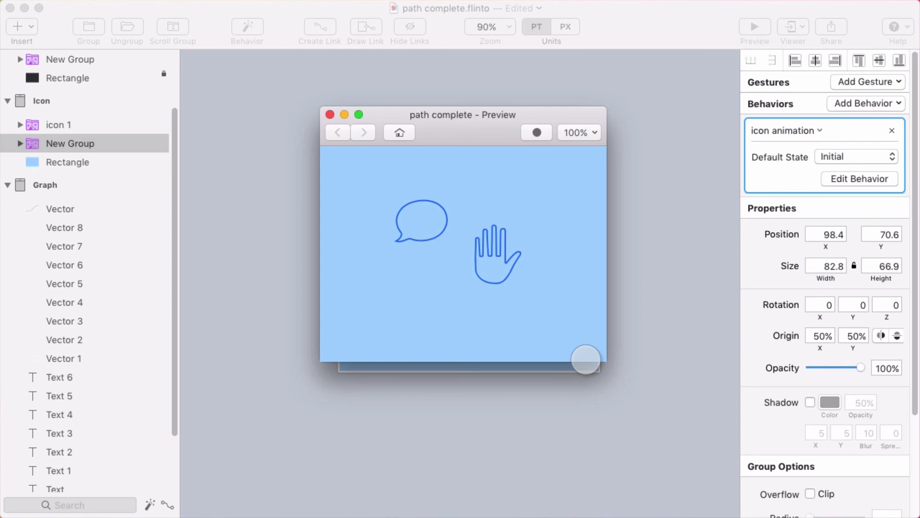
{"action": "left_click", "coordinate": [484, 246]}
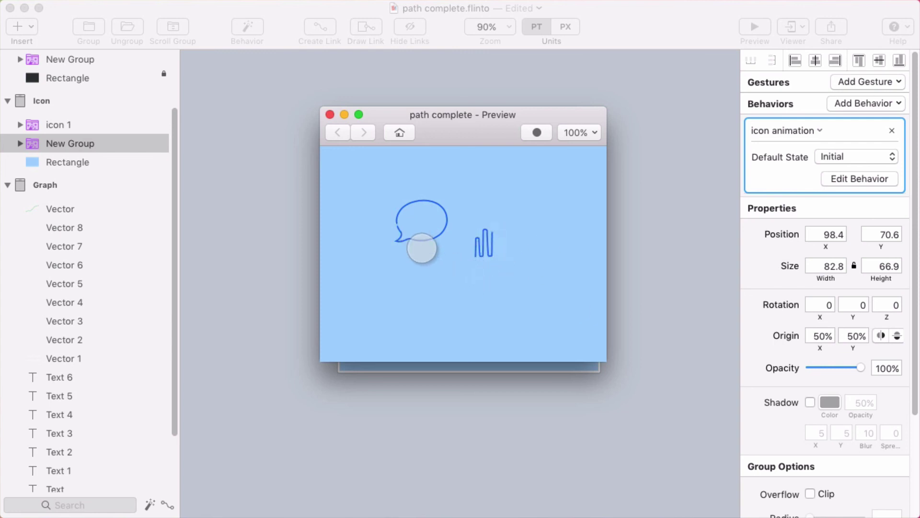
{"action": "left_click", "coordinate": [422, 248]}
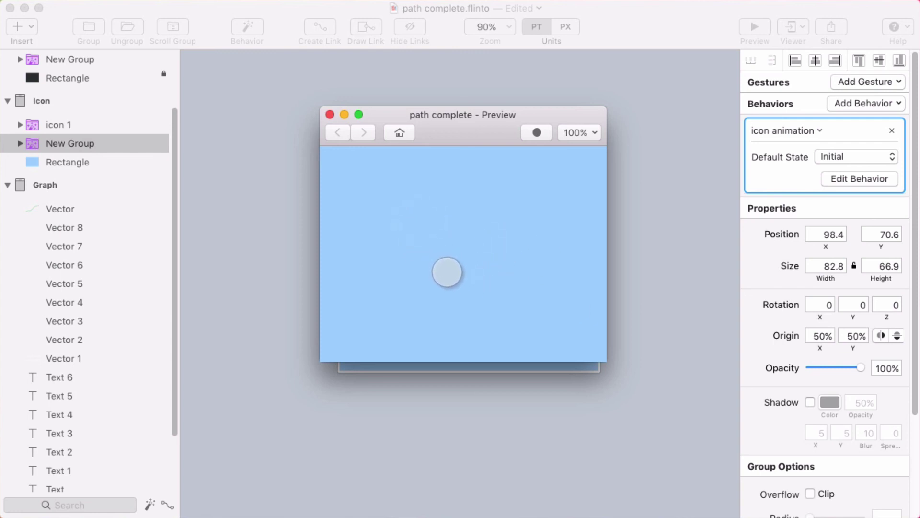